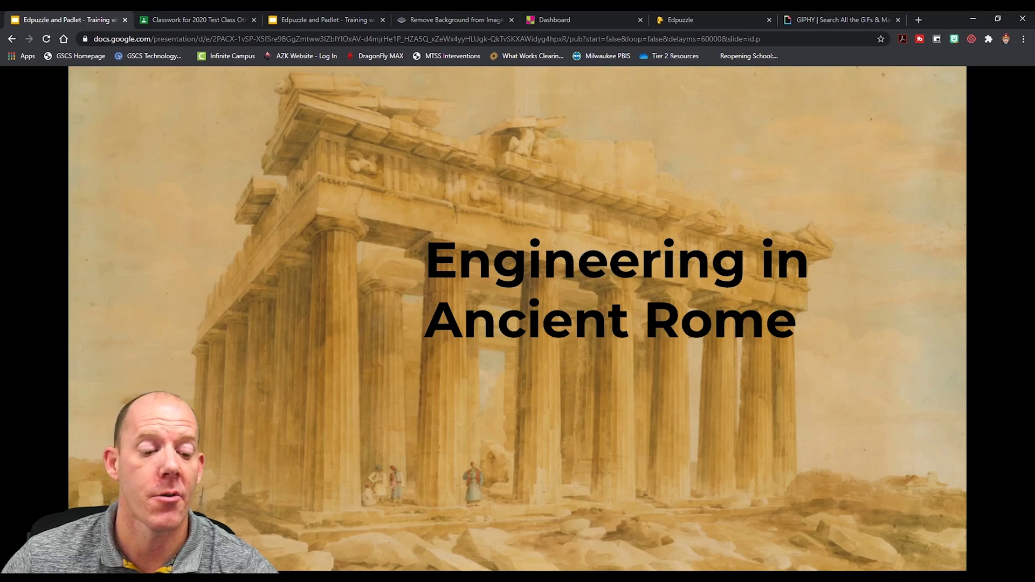
Step: Advance the published deck to the Before We Begin slide with the Padlet and EdPuzzle instructions
key(Right)
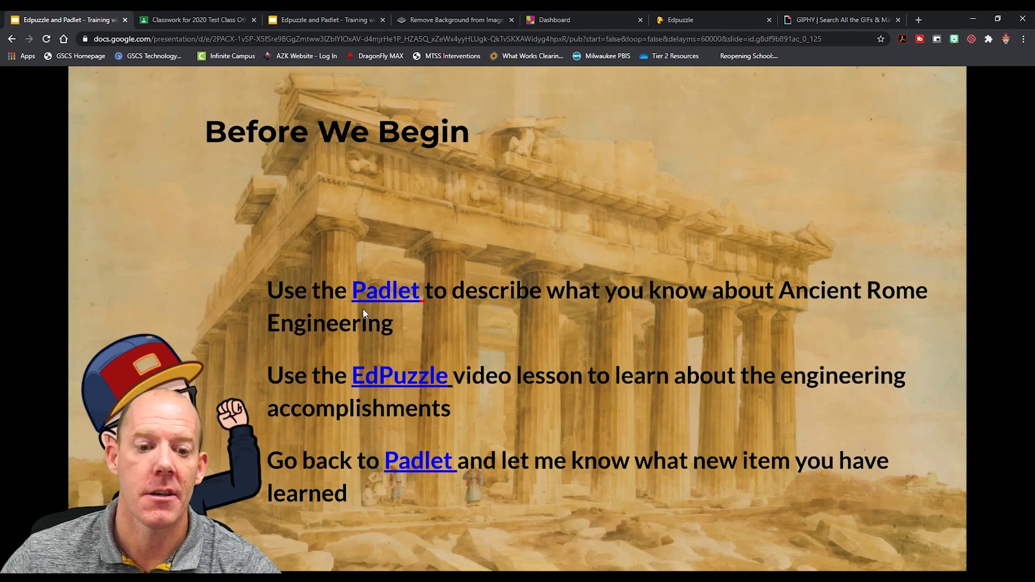
click(371, 291)
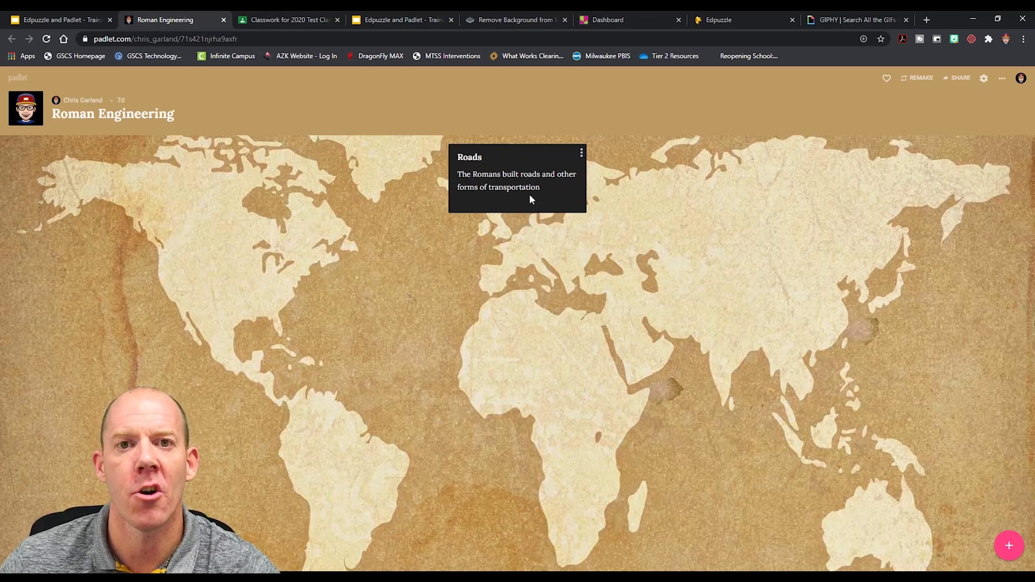
Step: Leave Padlet, start the Roman Engineering Edpuzzle video from the slide and lower its volume
click(224, 20)
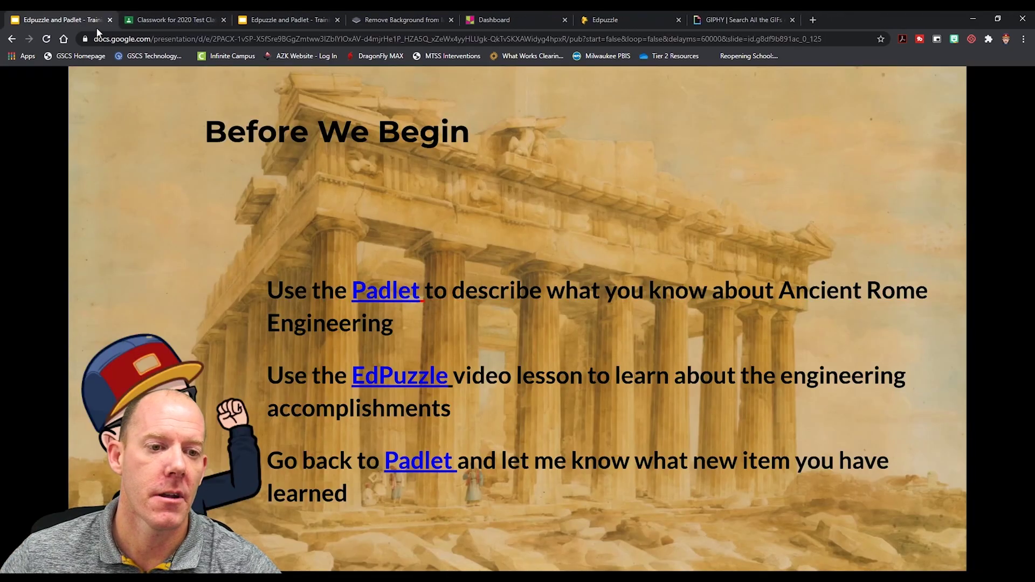
click(429, 382)
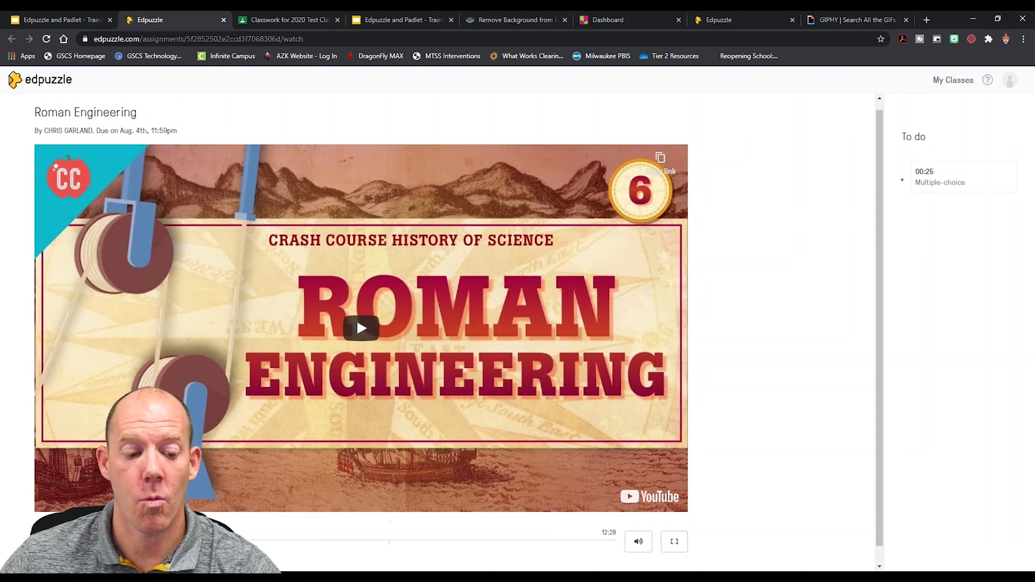
click(361, 328)
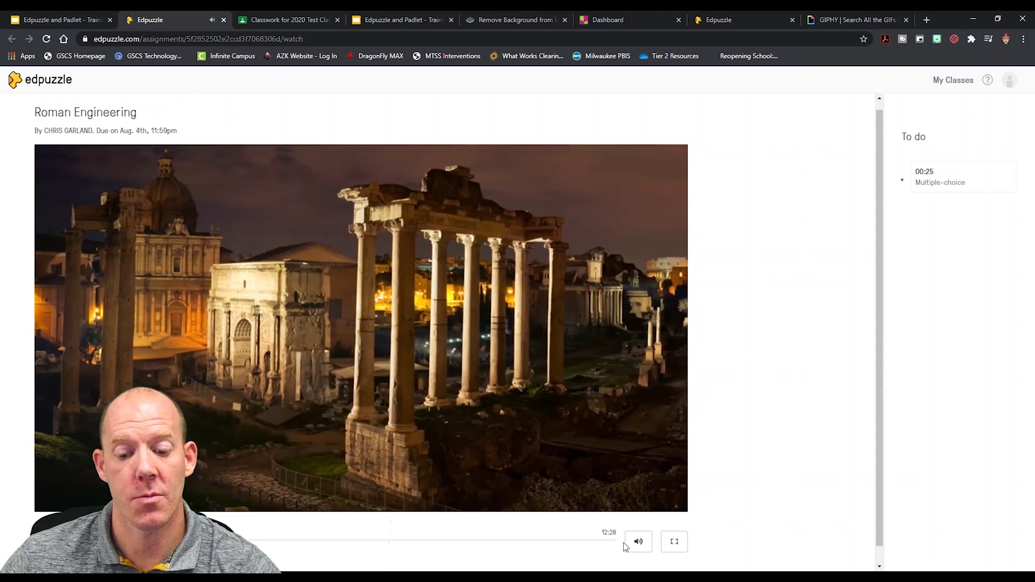
mouse_move(633, 548)
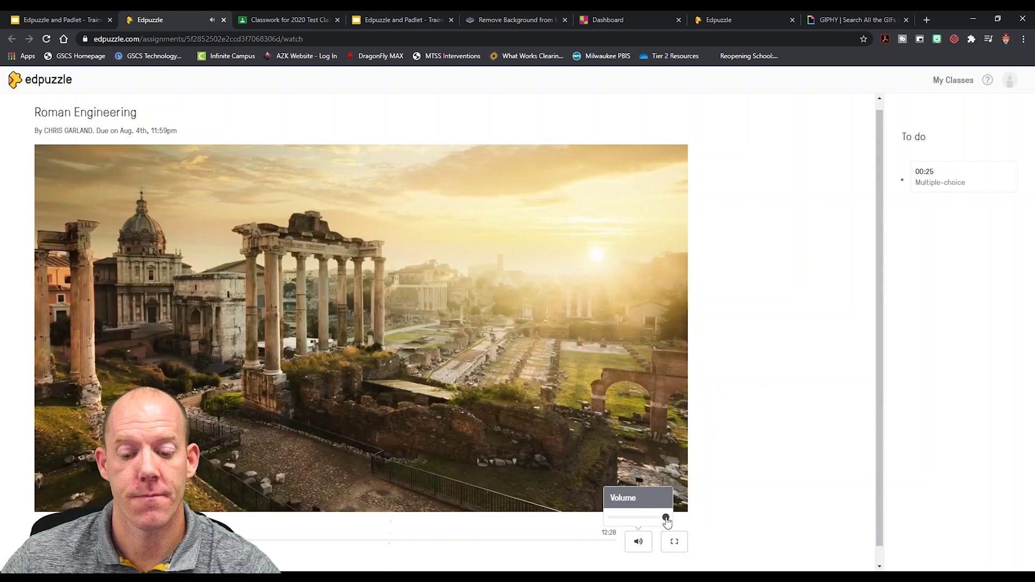
drag(667, 517, 607, 528)
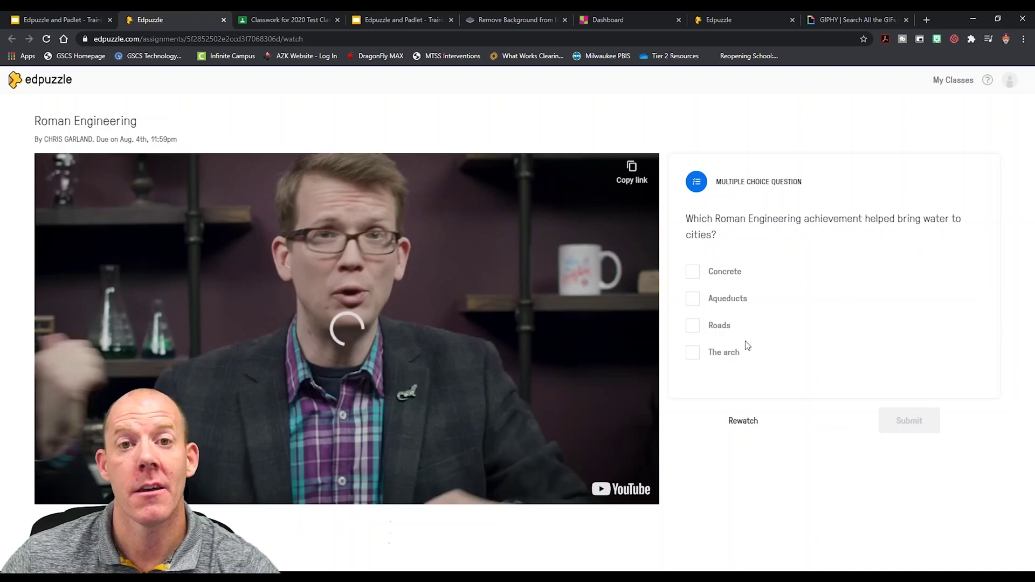
Step: Answer the water question with Aqueducts, submit it, and resume the video
click(692, 300)
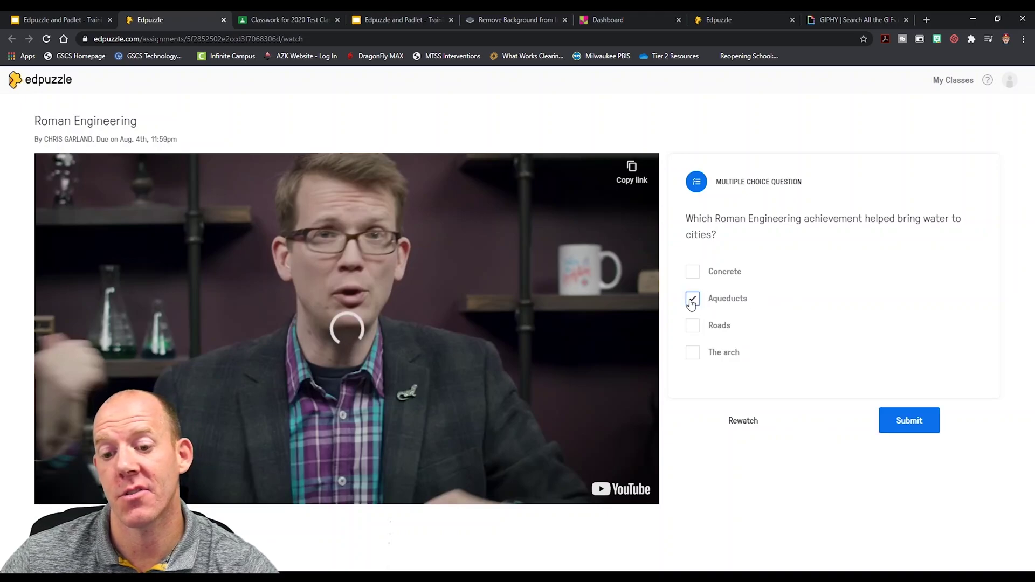
click(904, 424)
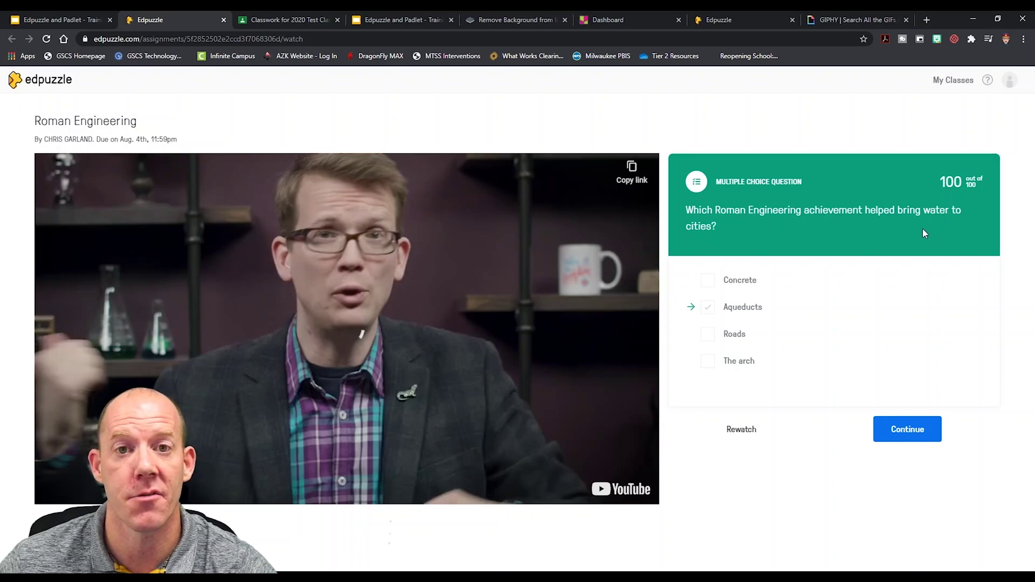
click(893, 437)
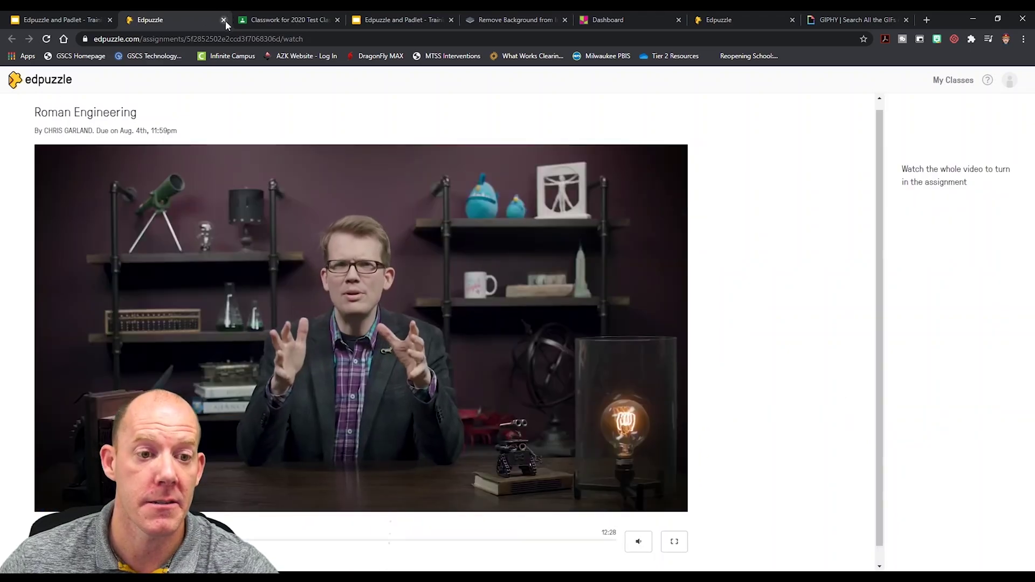
Step: Post 'Romans built aqua for water way trasportation' on the Roman Engineering Padlet map
click(224, 20)
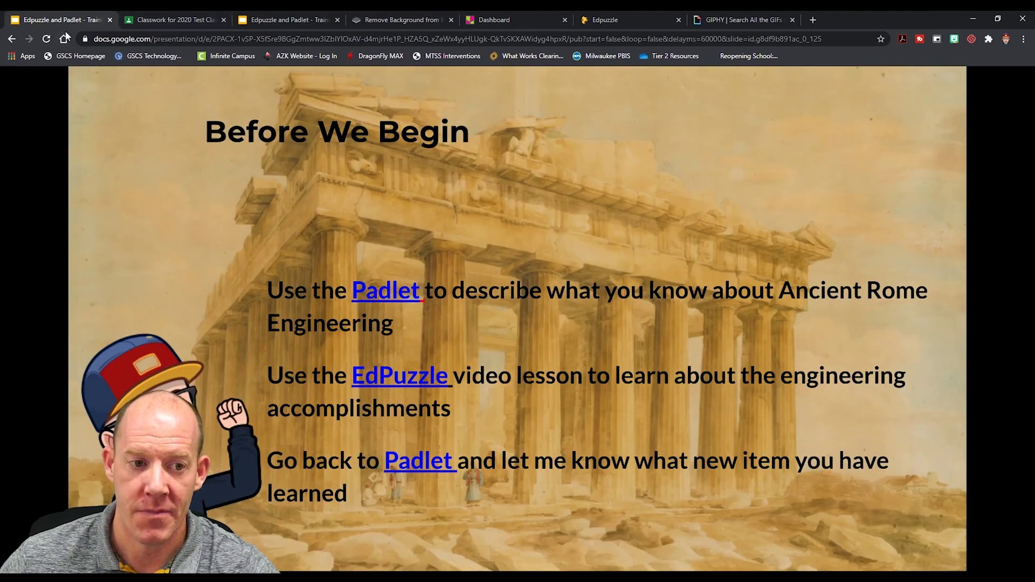
click(408, 473)
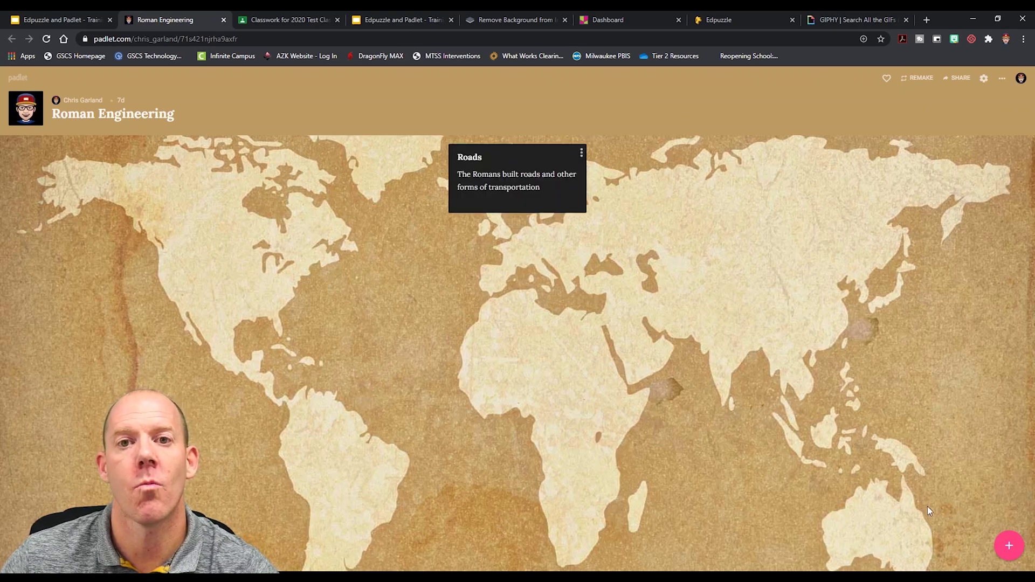
click(1010, 545)
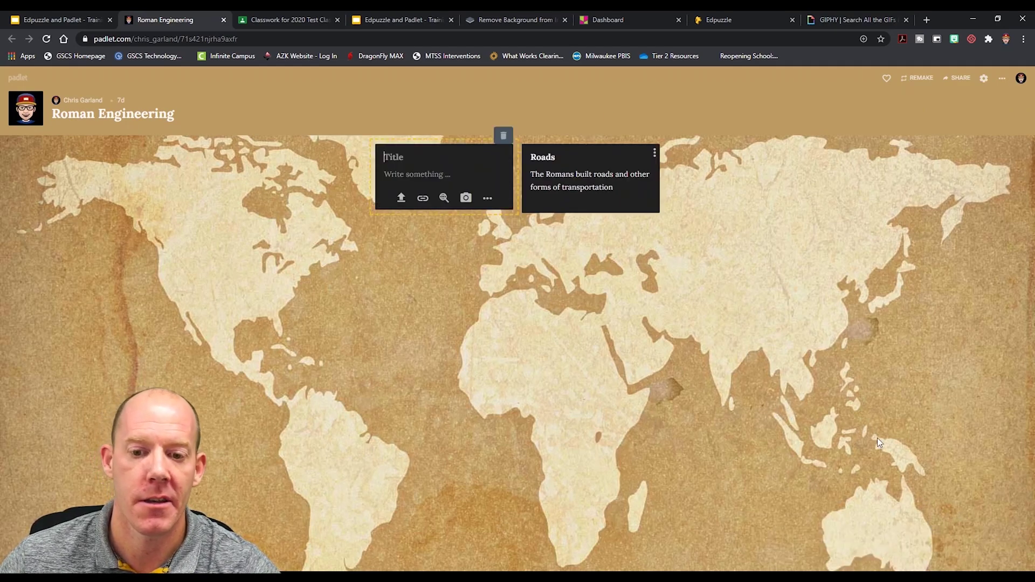
click(402, 171)
text(Roman)
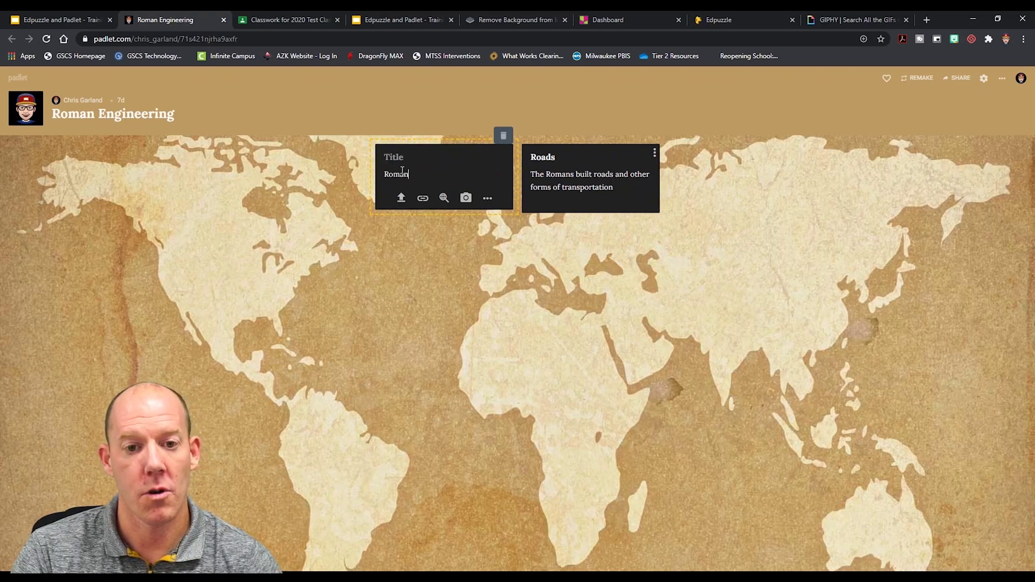
text(s built )
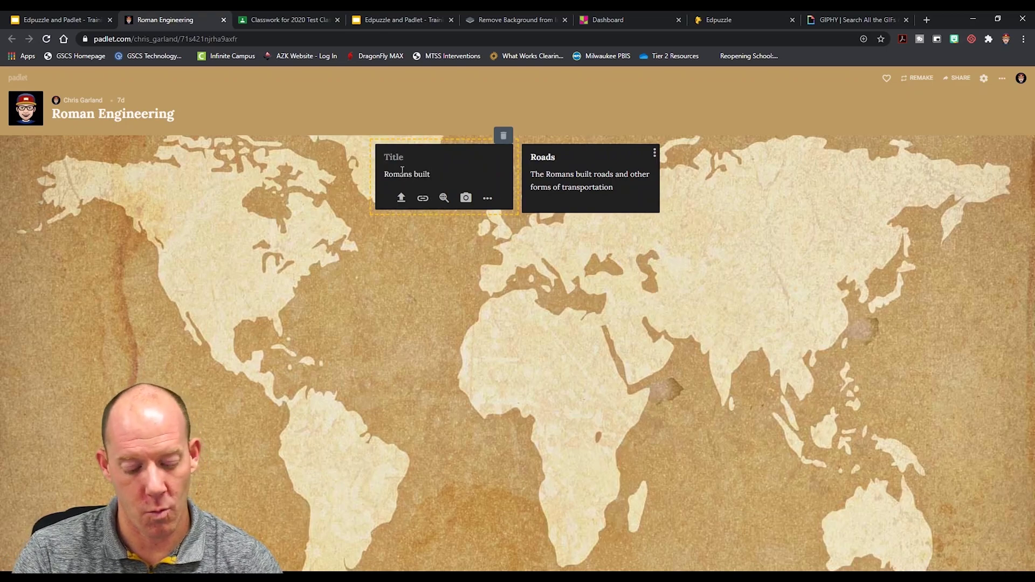
text(aqua for water way trasportation)
key(Return)
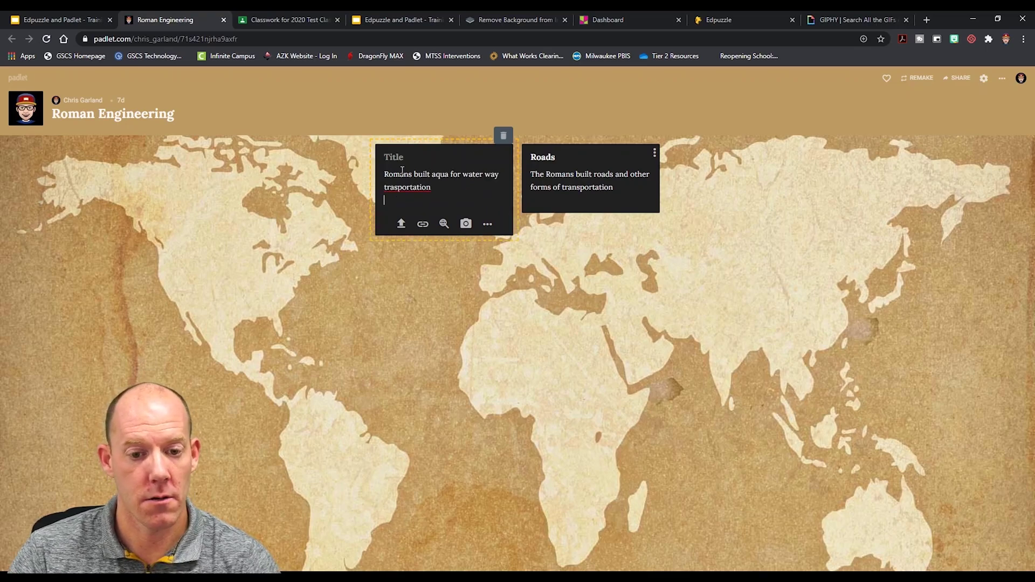
click(402, 425)
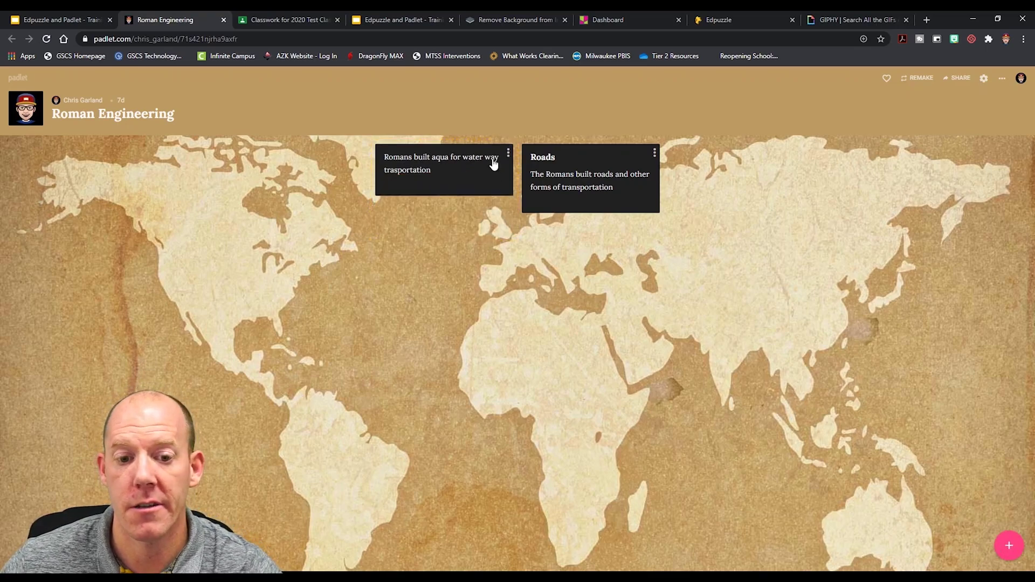
Step: Go to the Ticket Out the Door slide and open its Ancient Rome Engineering form
click(224, 20)
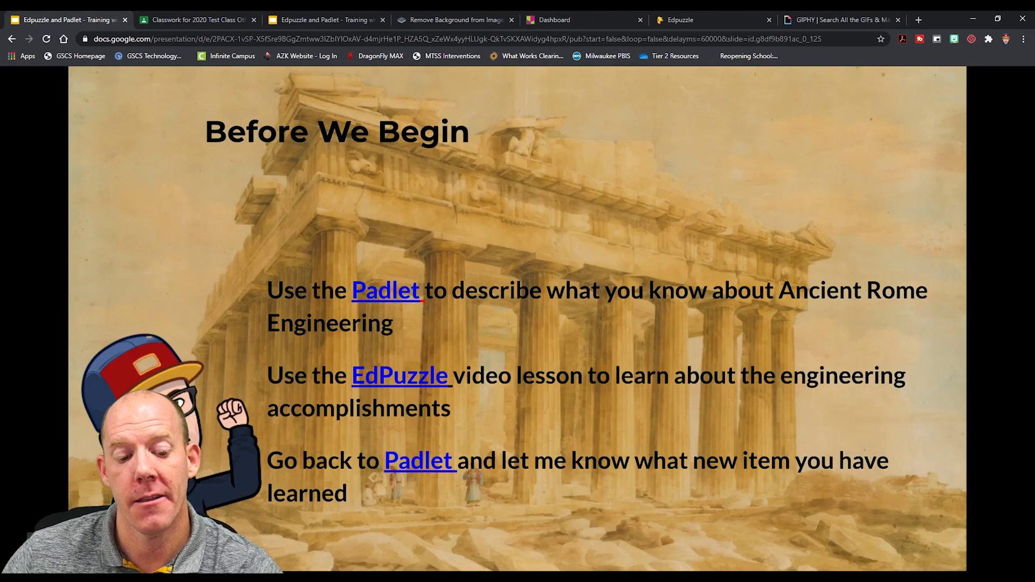
click(771, 289)
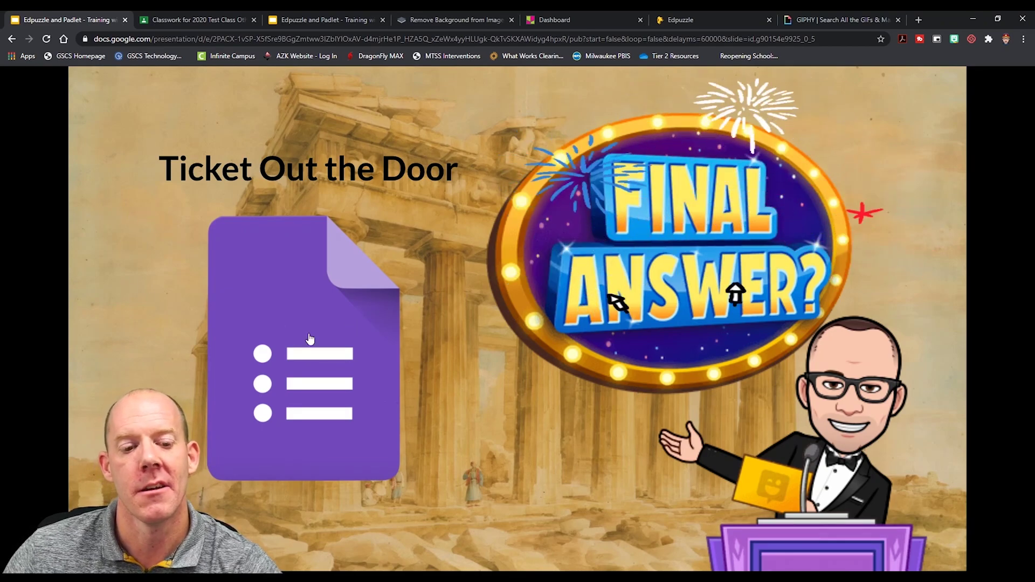
click(231, 267)
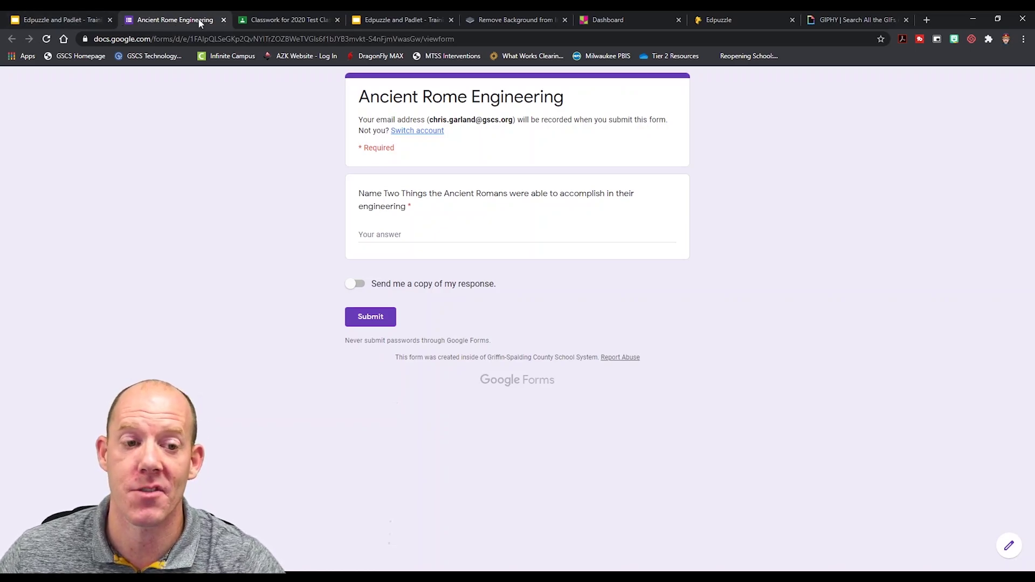
Step: Switch to the 'Edpuzzle and Padlet - Training with technology' deck in the Slides editor
click(363, 20)
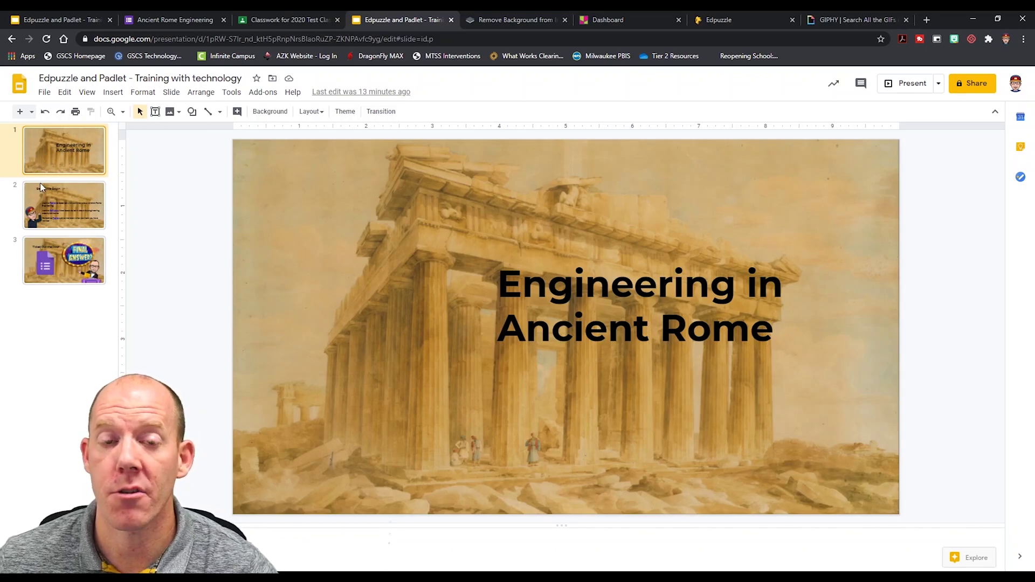
Step: Select the Before We Begin slide, then switch to the Padlet dashboard
click(51, 215)
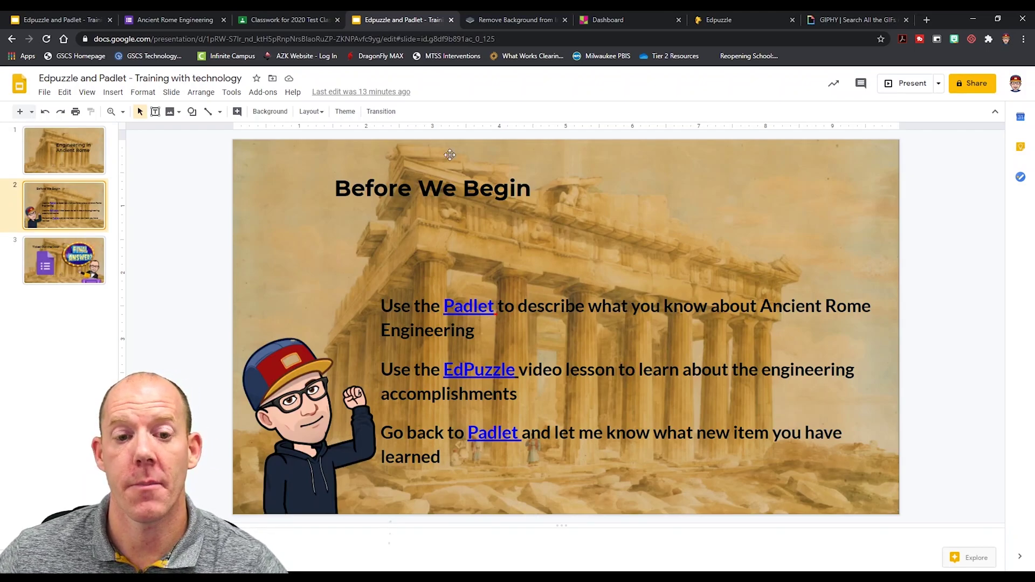
click(622, 11)
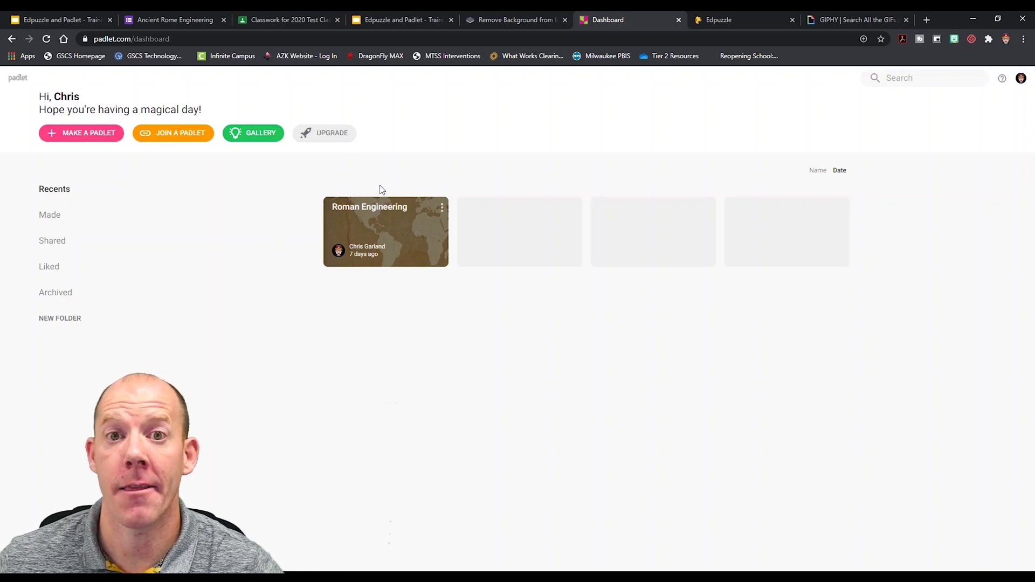
Step: Open the Roman Engineering board, view its share options, and return to the slides
click(377, 214)
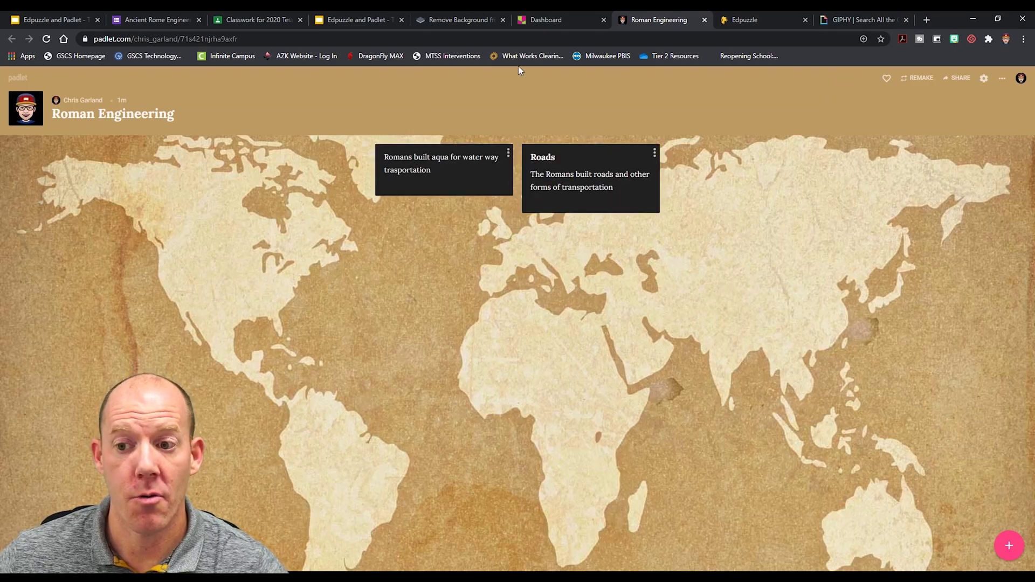
click(959, 79)
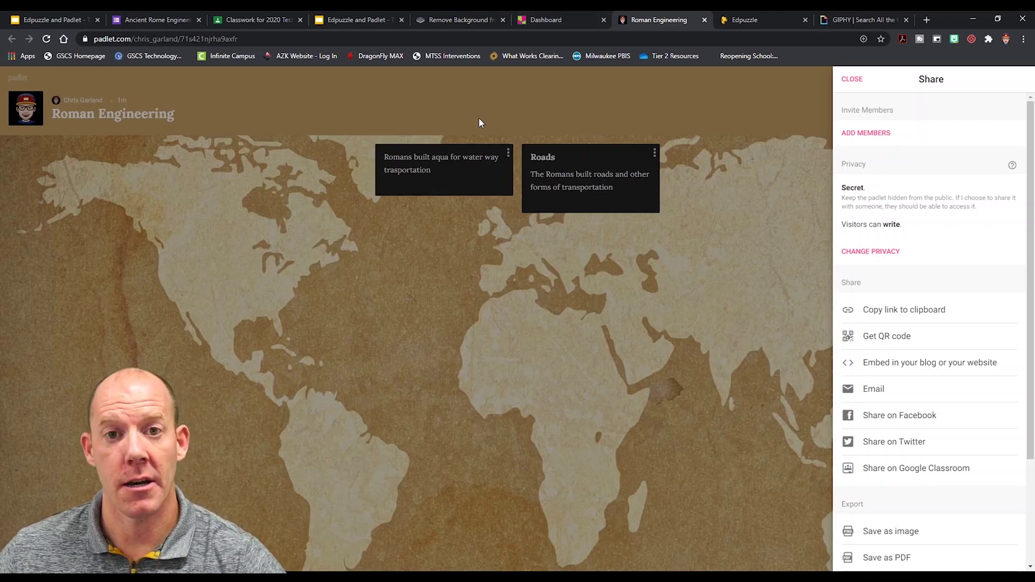
click(357, 19)
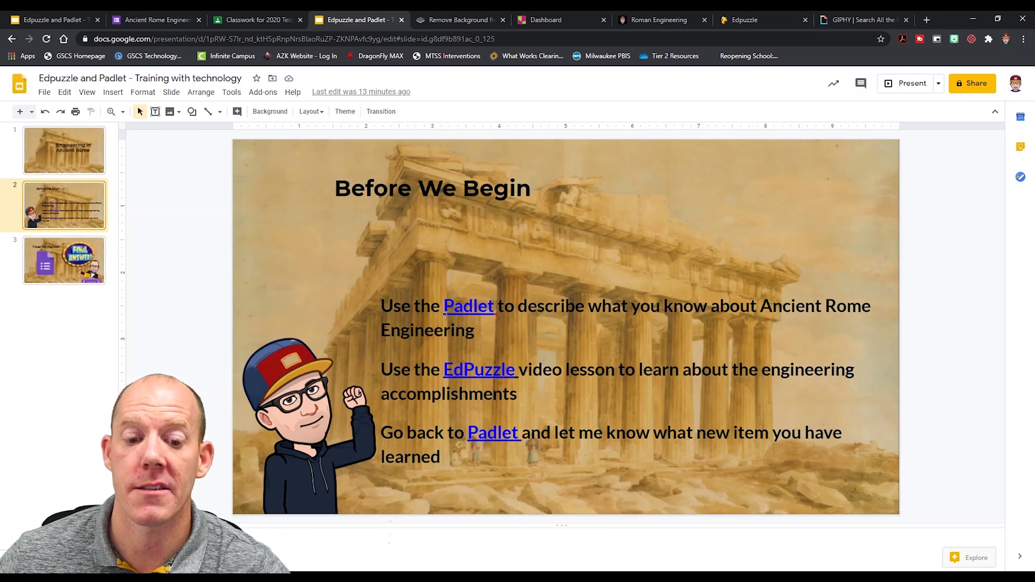
Step: Link the word Padlet on the Before We Begin slide to the padlet.com board URL
click(485, 307)
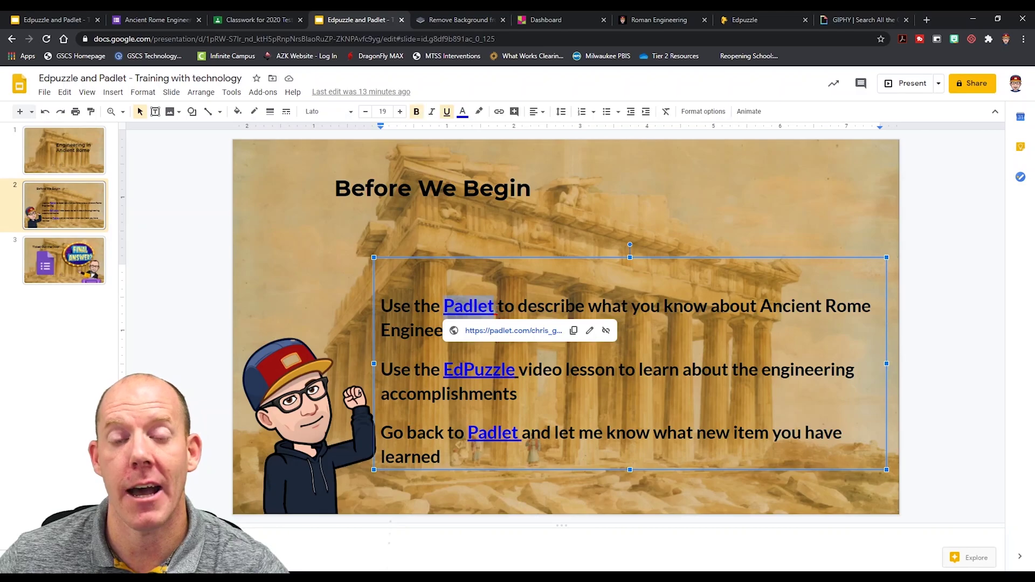
click(113, 92)
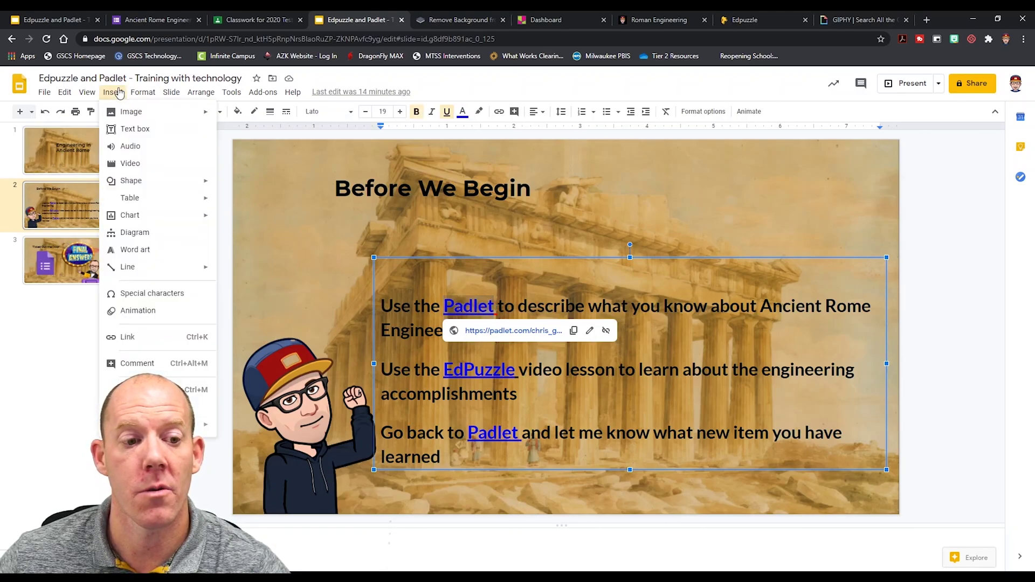
click(146, 337)
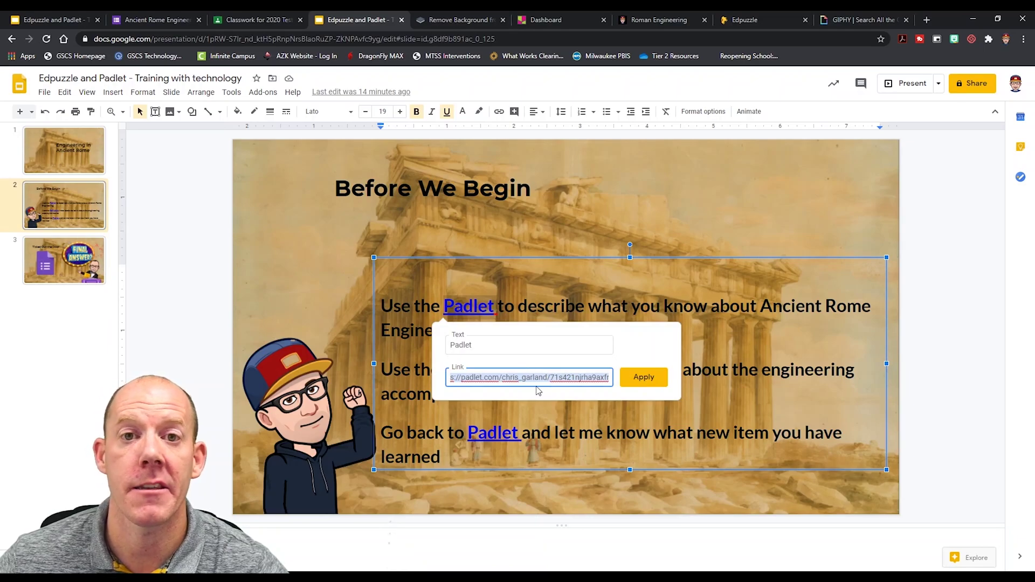
click(651, 376)
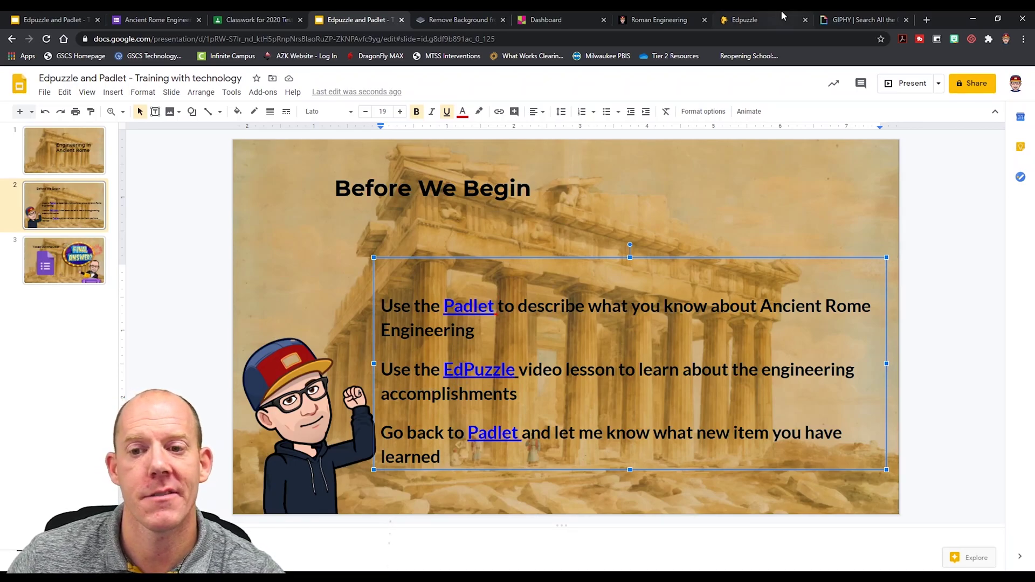
Step: Open the Roman Engineering assignment from Edpuzzle's Test Class, then return to the slides
click(736, 25)
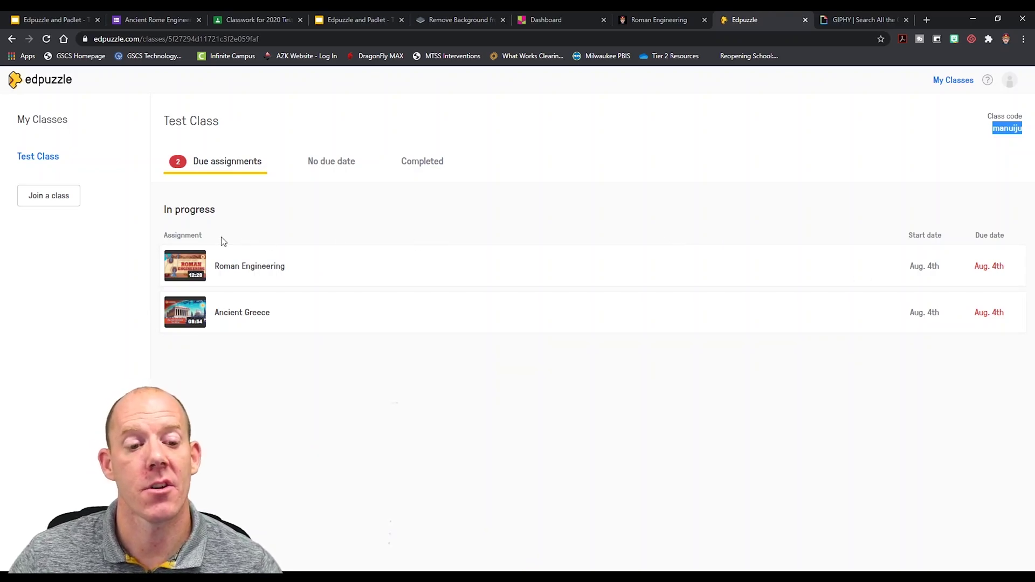
click(228, 270)
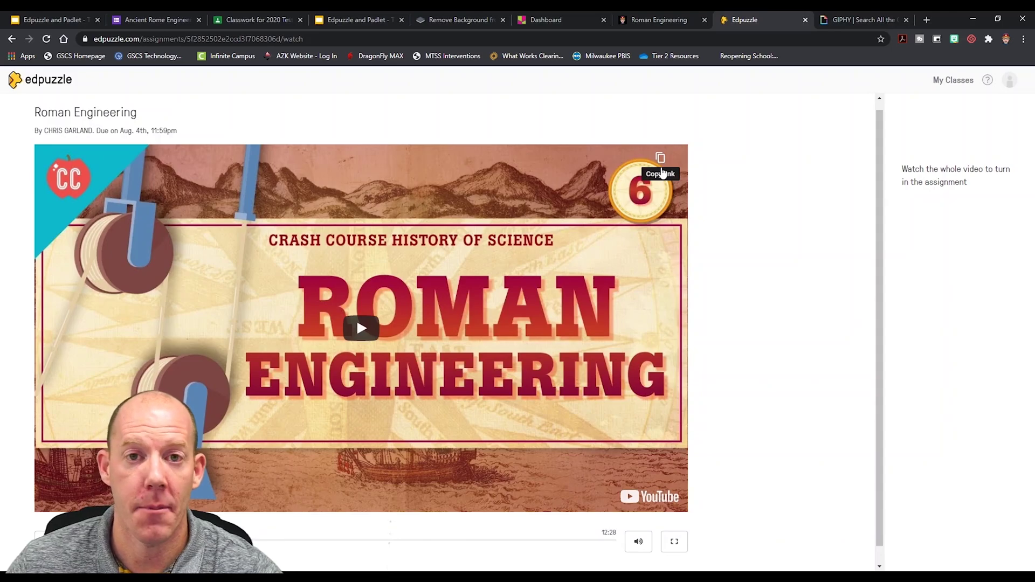
click(360, 17)
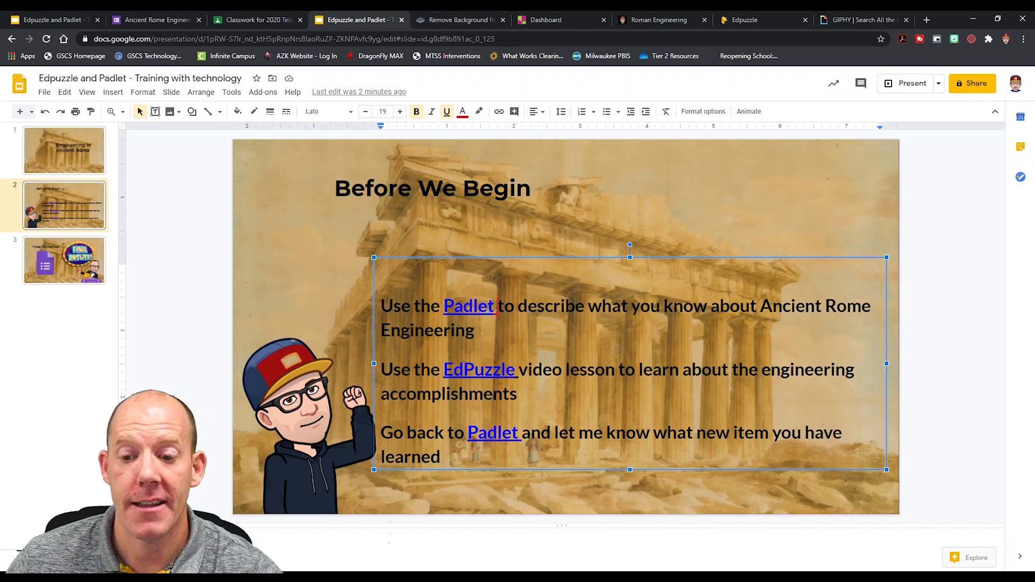
Step: Select the Ticket Out the Door slide with its Google Forms icon
click(617, 210)
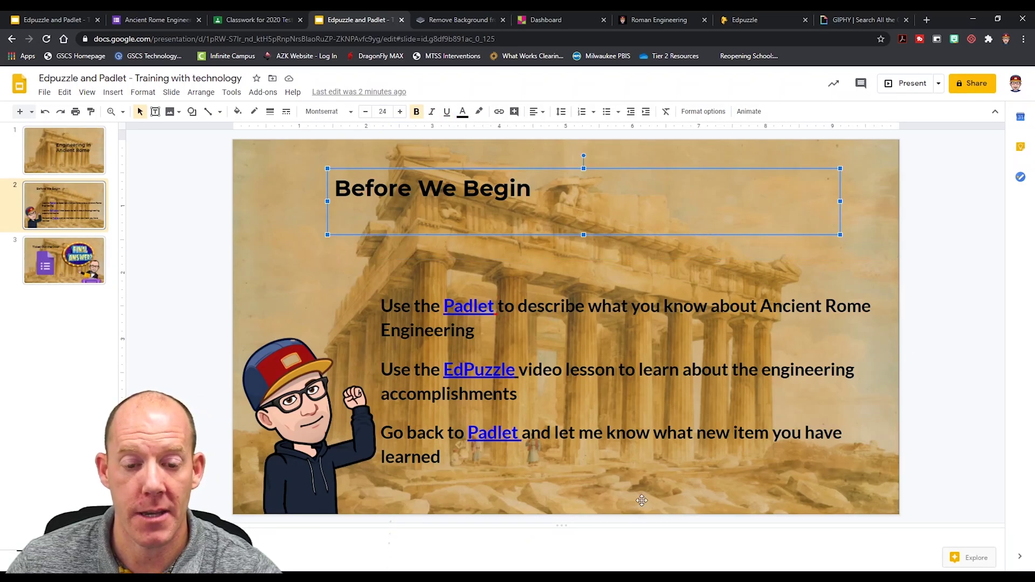
click(67, 261)
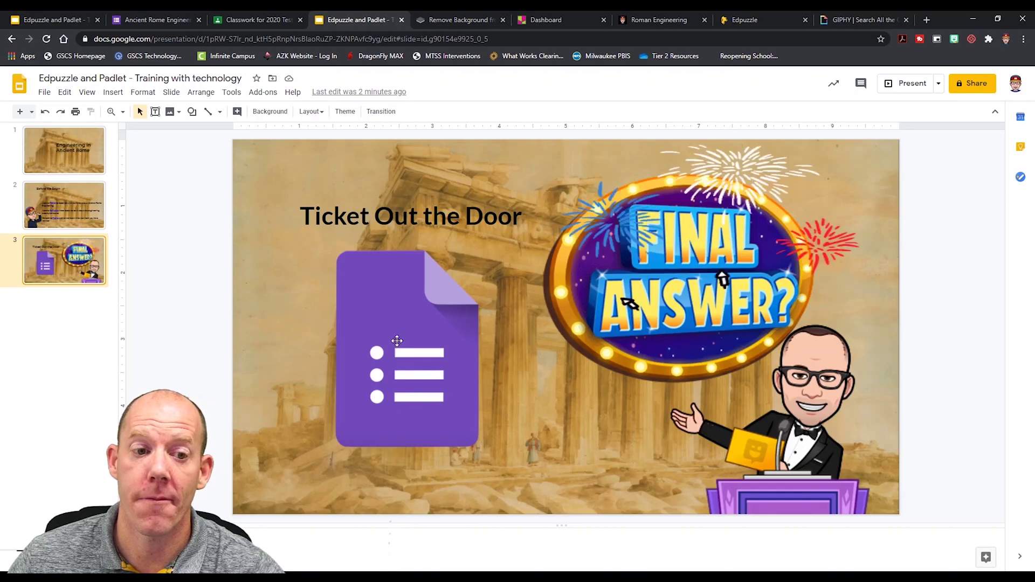
Step: Open Google Forms in a new tab from the Google apps launcher
click(139, 18)
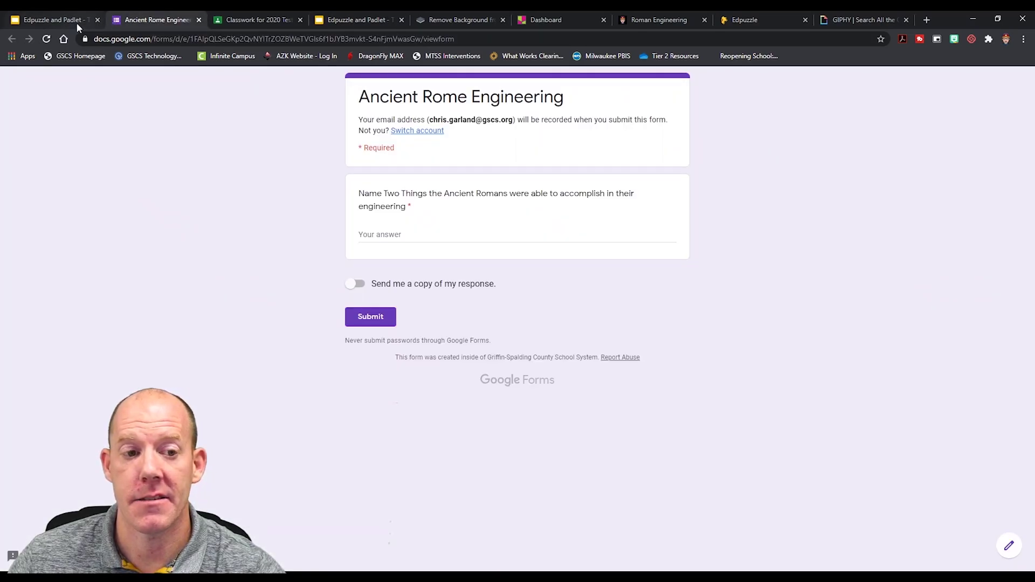
click(926, 21)
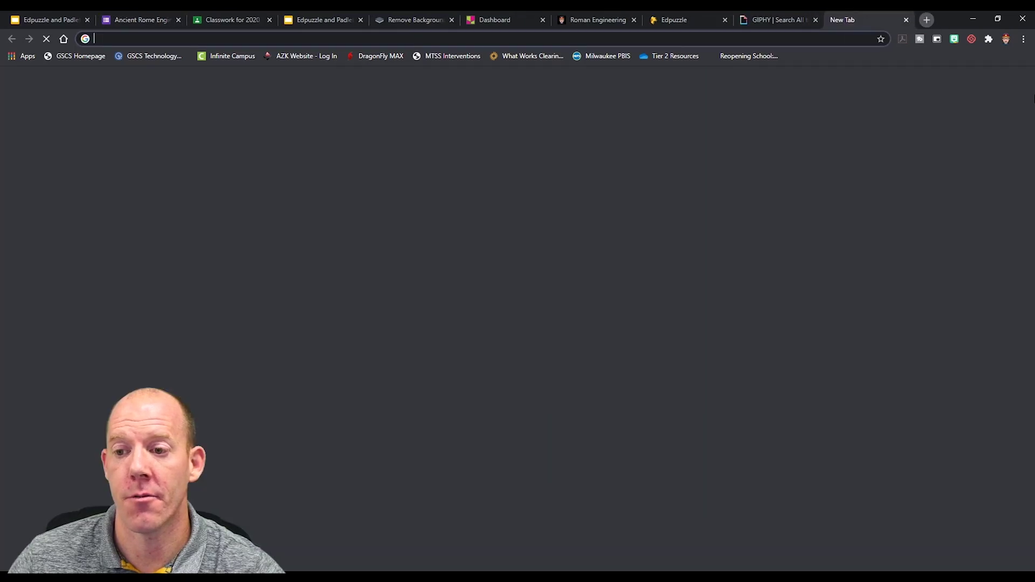
click(992, 87)
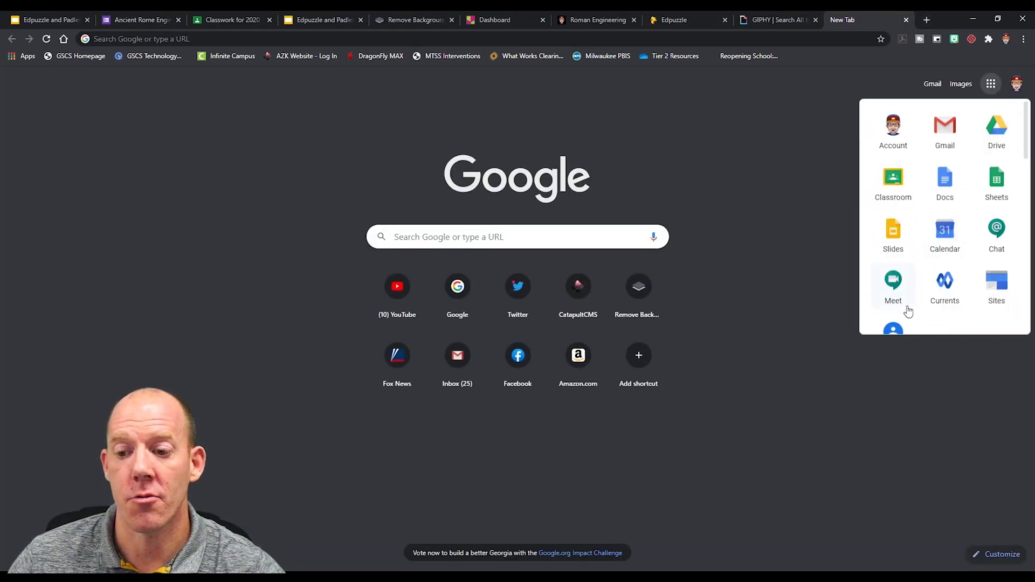
scroll(911, 305, down, 5)
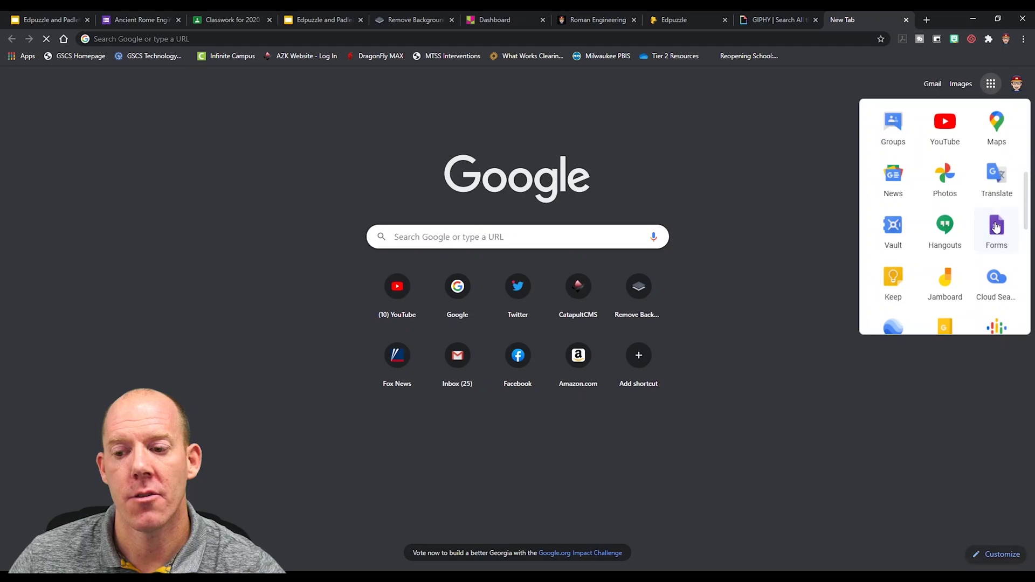
click(996, 227)
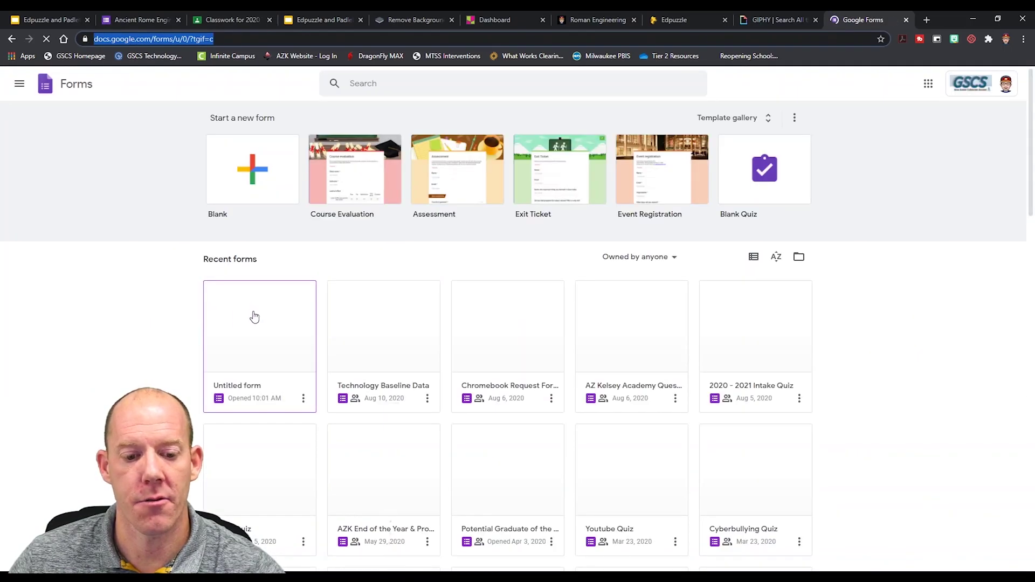
Step: Open the Ancient Rome Engineering form and generate its shortened forms.gle share link
click(270, 332)
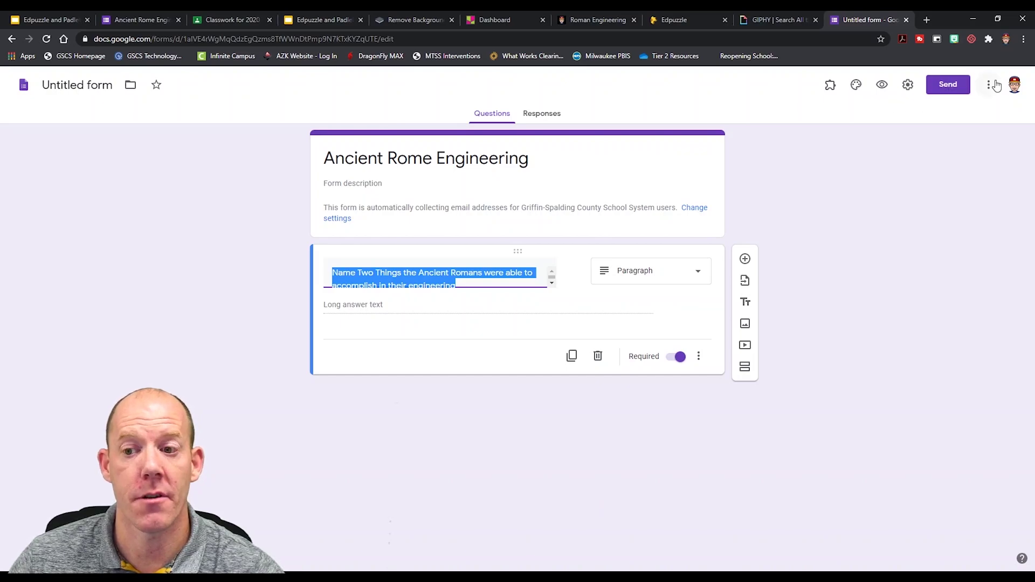
click(952, 86)
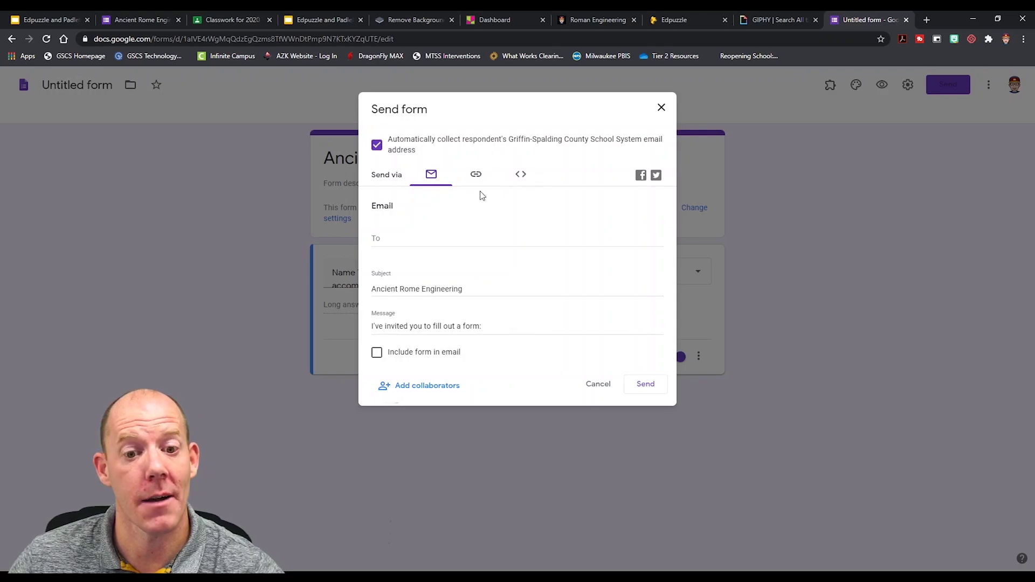
click(477, 175)
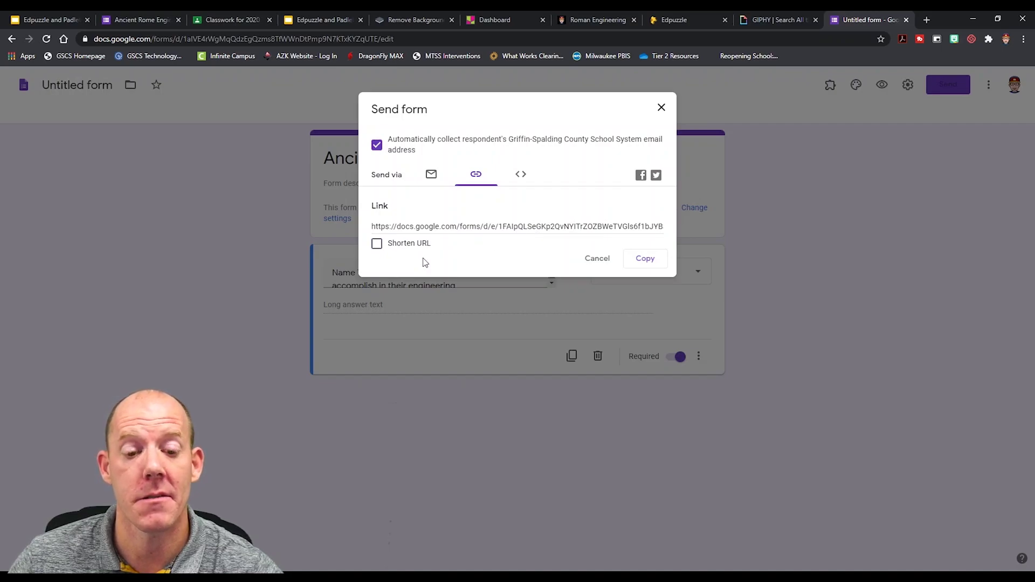
click(402, 244)
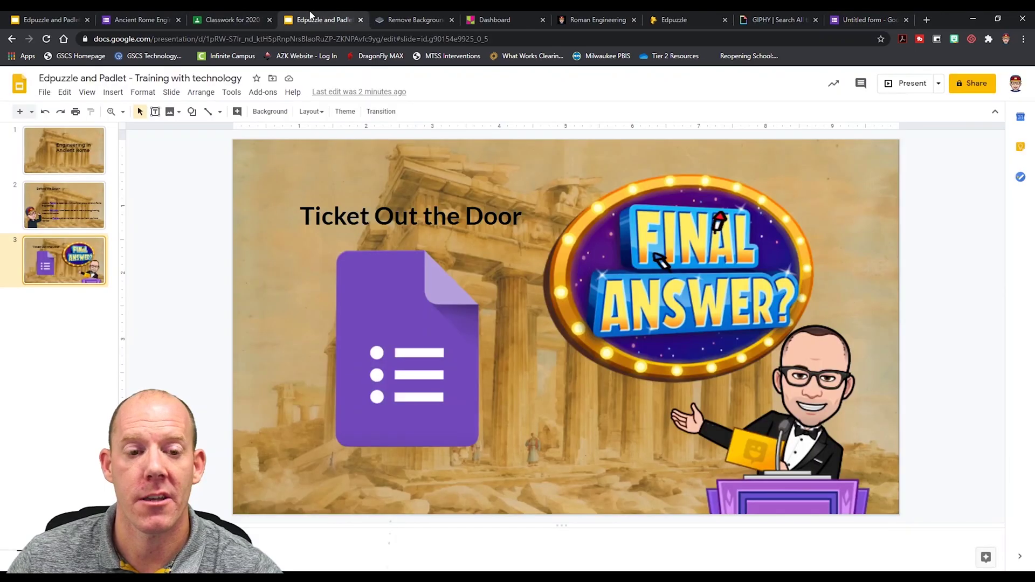
Step: Select the Google Forms image on slide 3 and search the web for 'google form' pictures
click(311, 16)
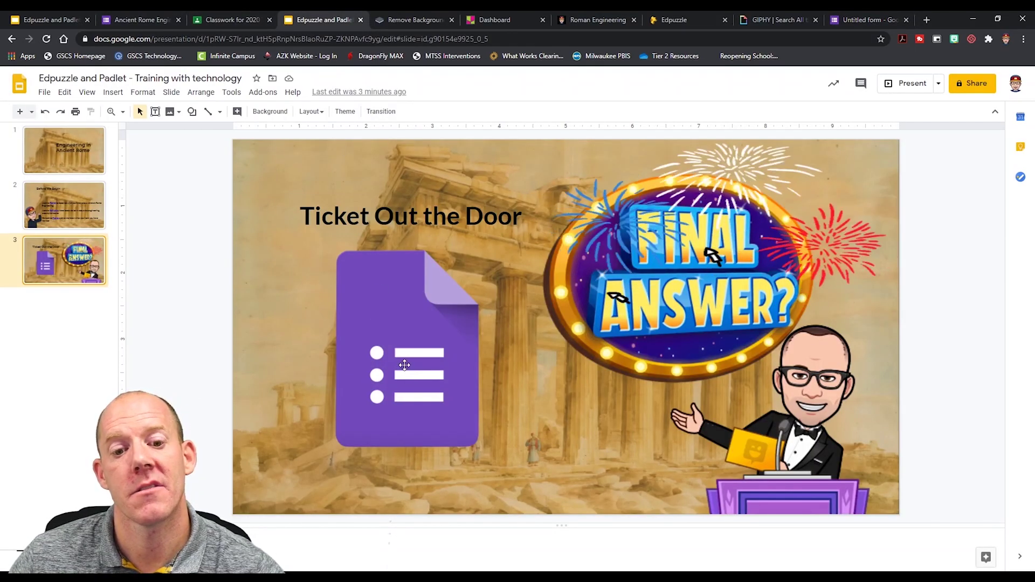
click(404, 362)
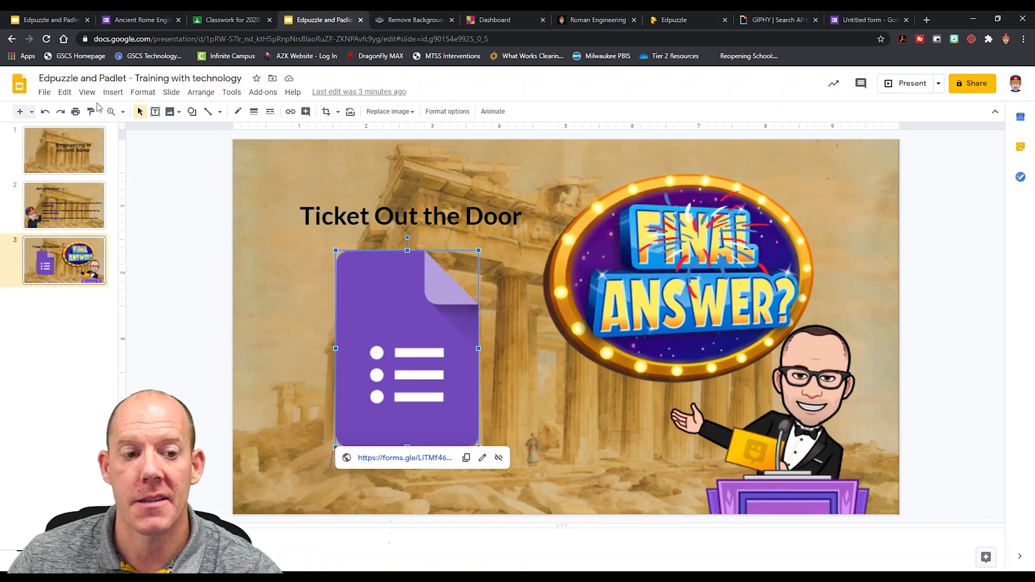
click(113, 92)
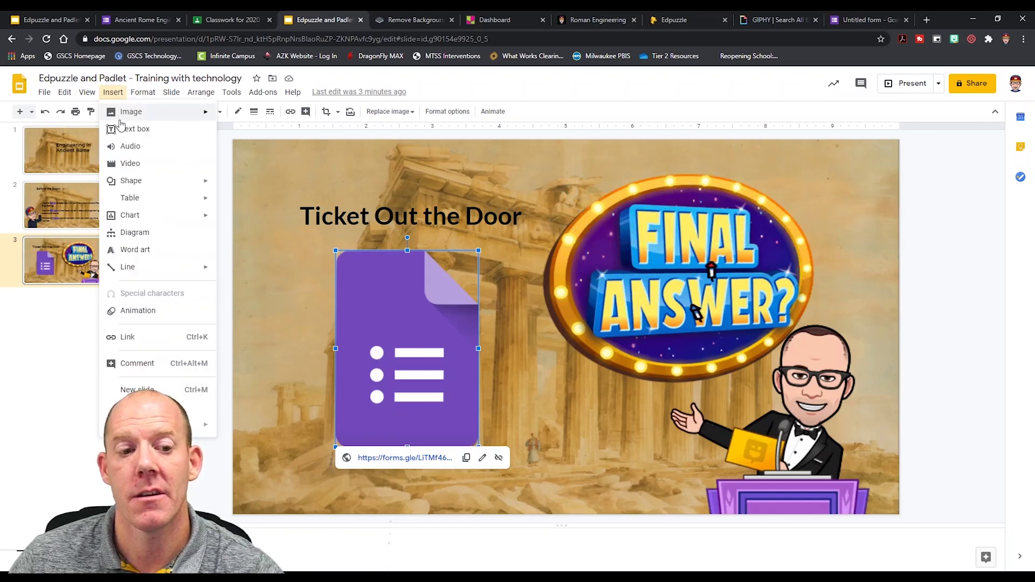
mouse_move(143, 112)
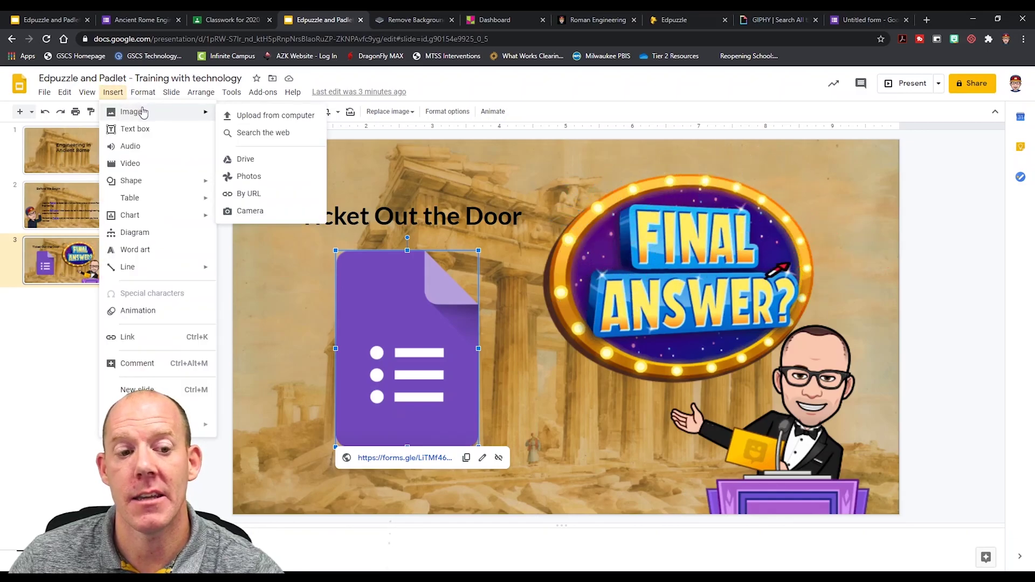
click(250, 132)
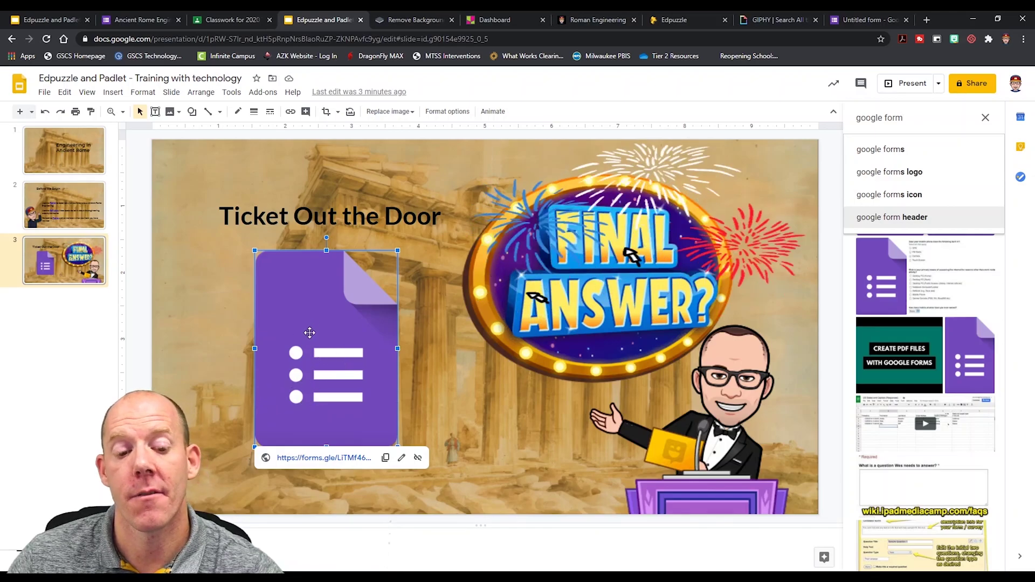
click(228, 354)
click(359, 311)
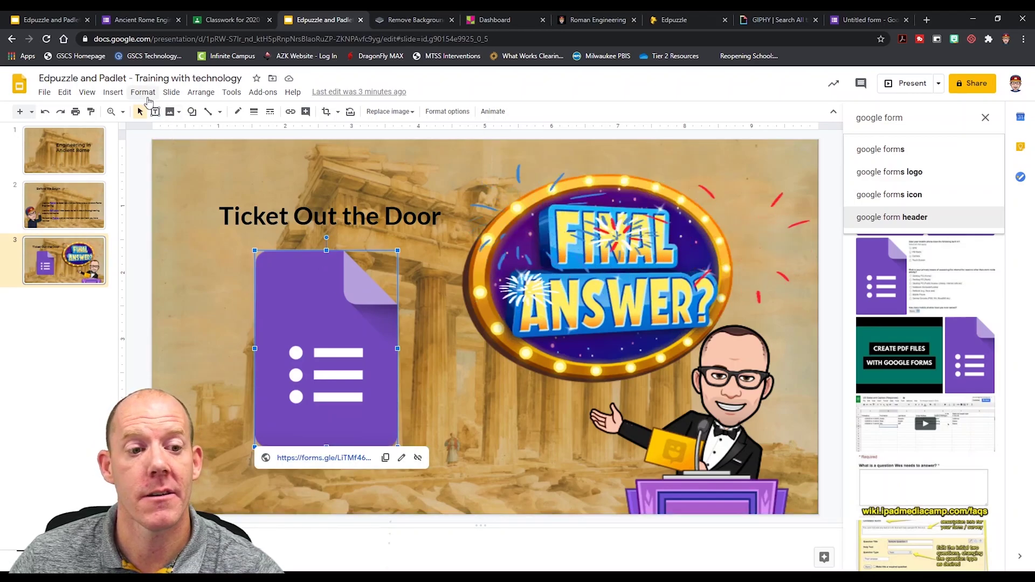
click(113, 92)
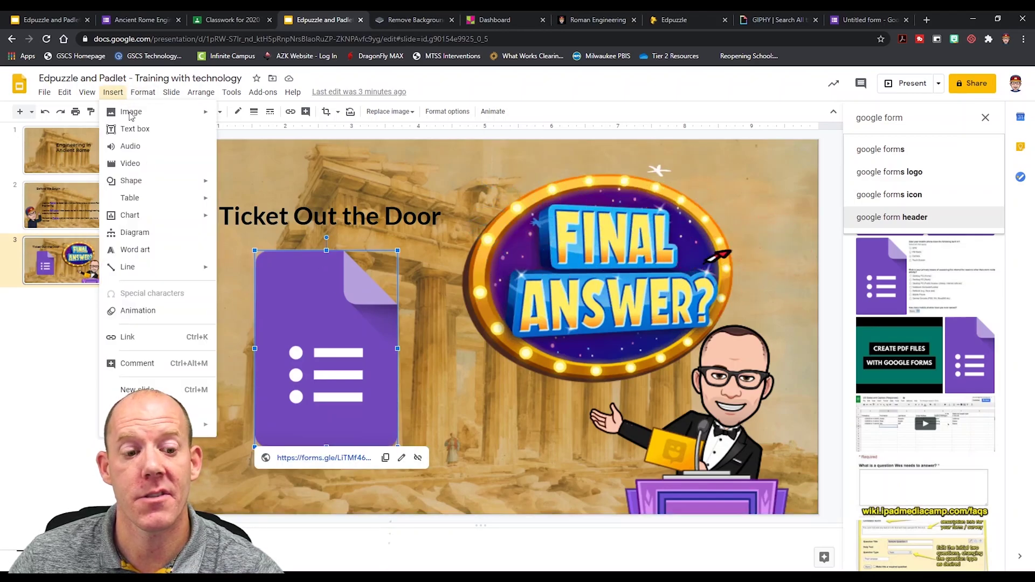
click(127, 336)
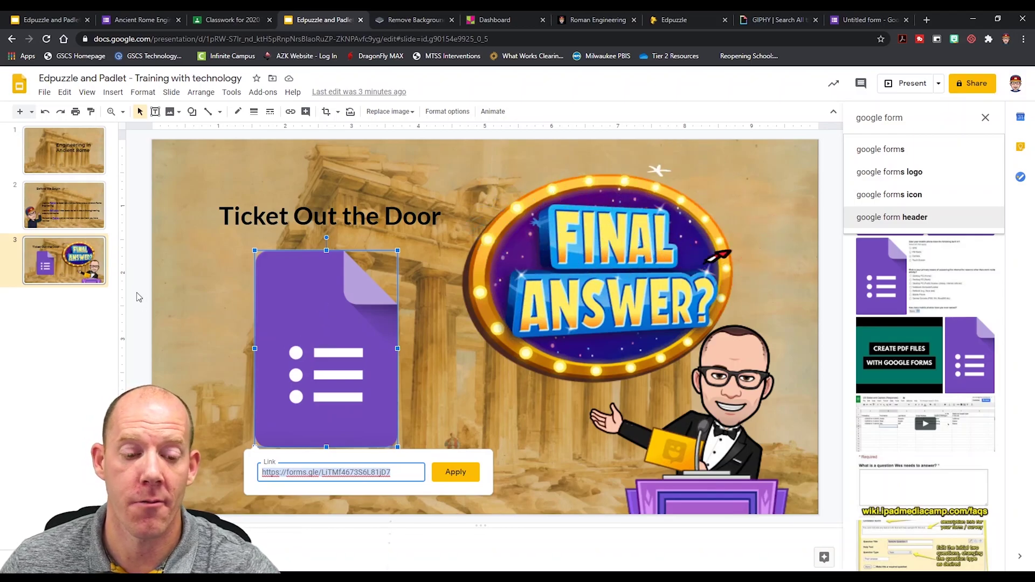
click(166, 289)
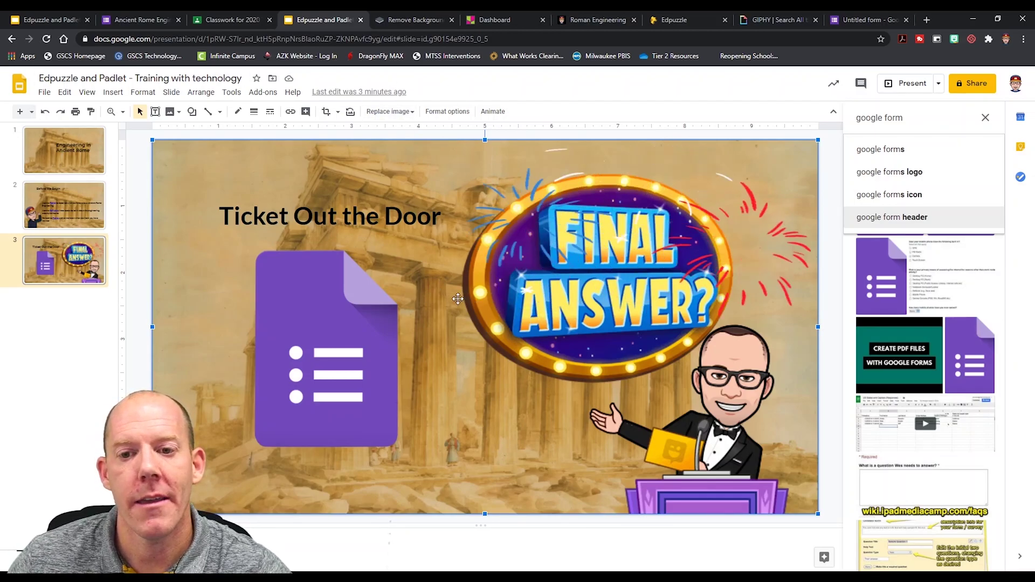
Step: Search Giphy stickers for 'transparent fireworks' and open the 4th of July fireworks sticker
click(776, 19)
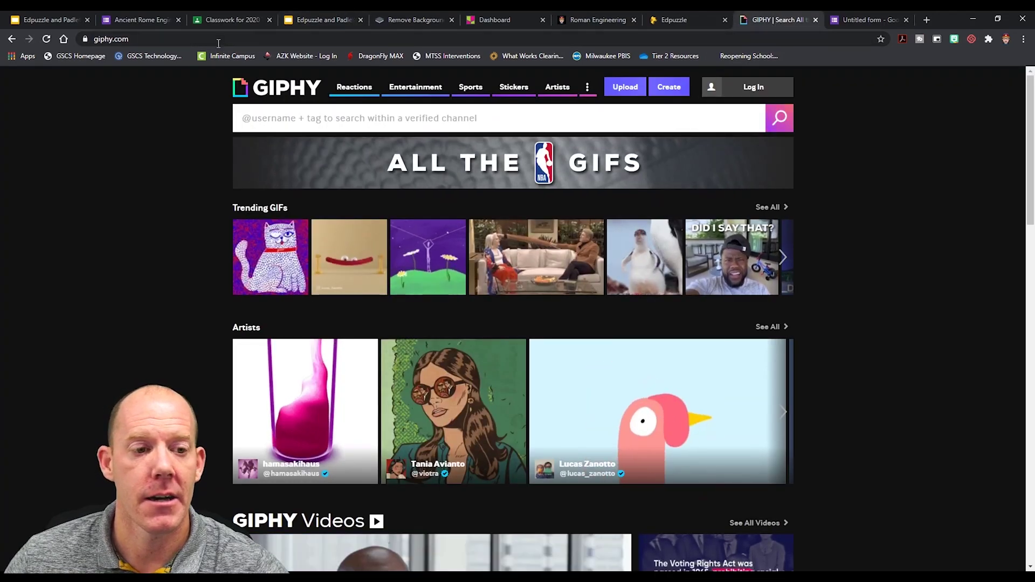
click(316, 118)
text(tra)
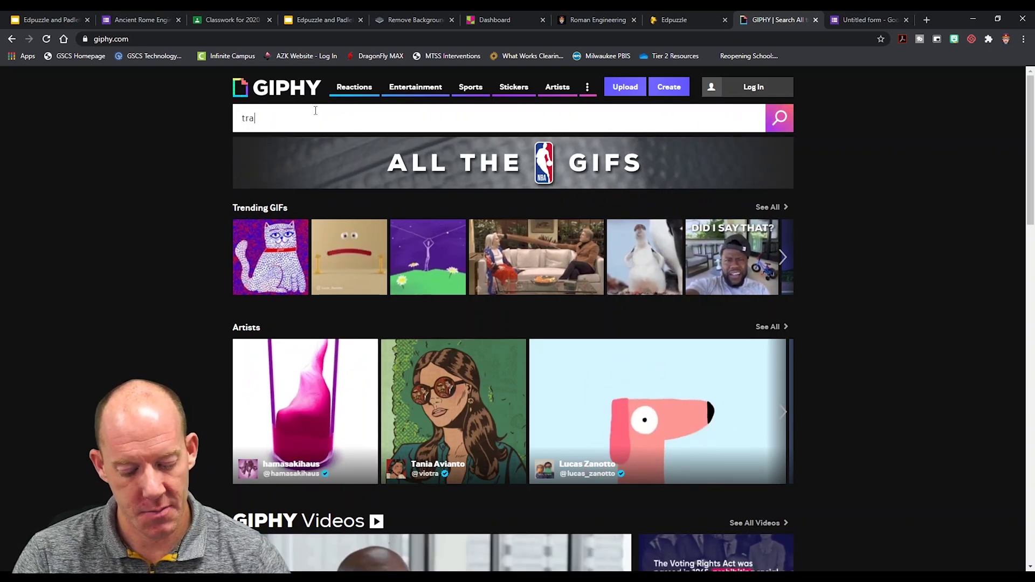
text(nsparent firew)
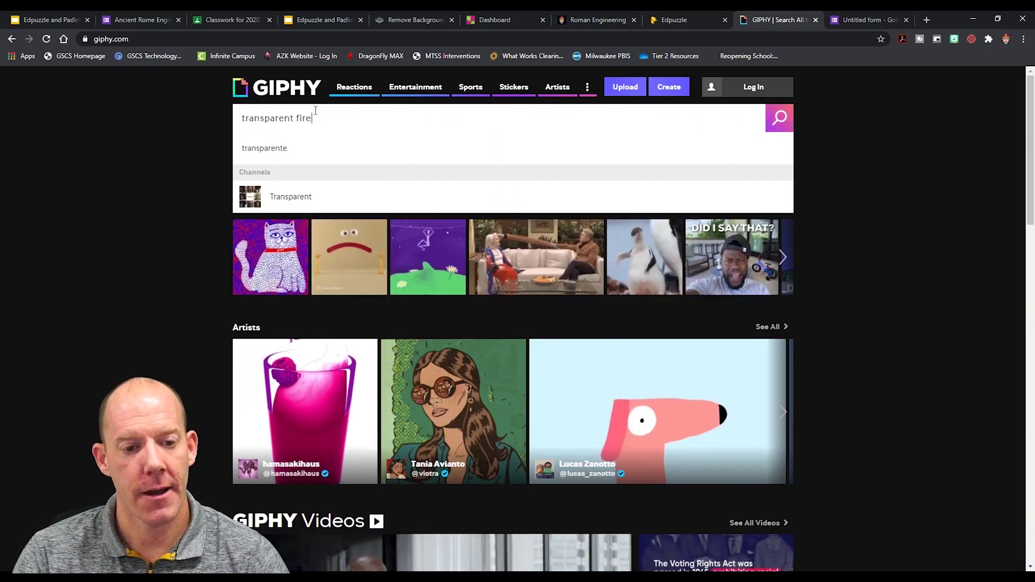
text(orks)
key(Return)
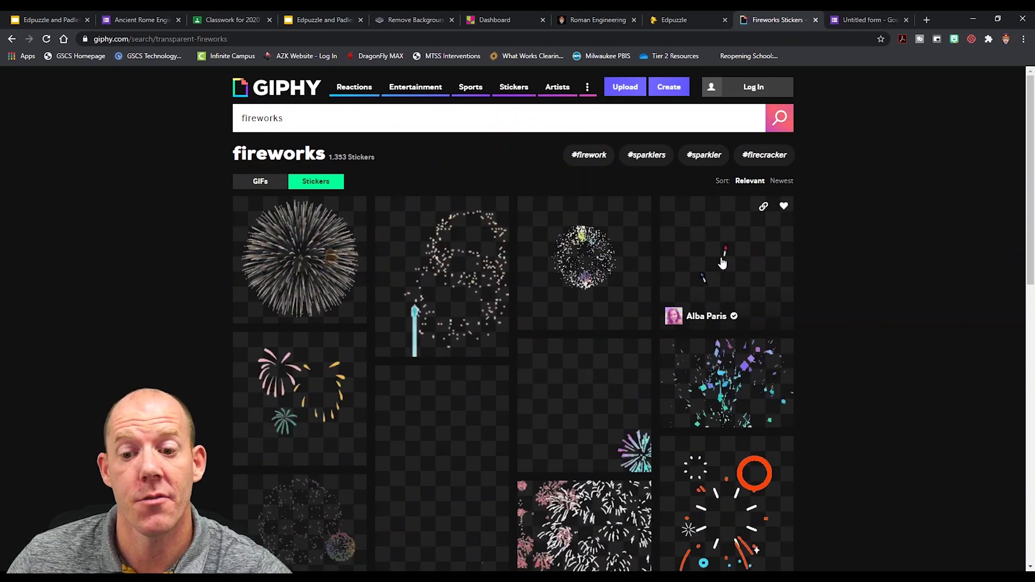
click(721, 262)
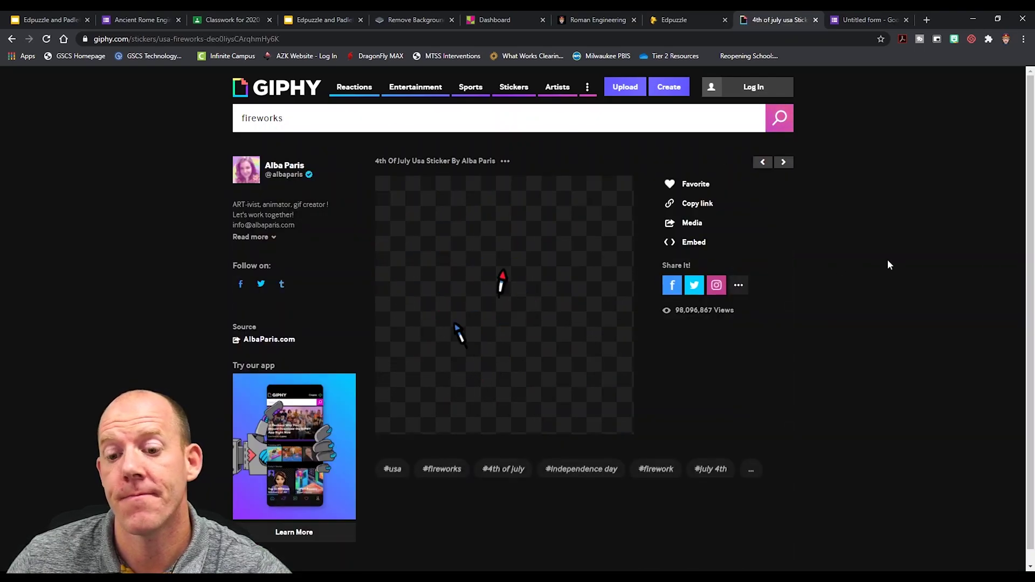
Step: Copy the sticker's GIF link and return to the Slides tab
click(699, 207)
click(698, 208)
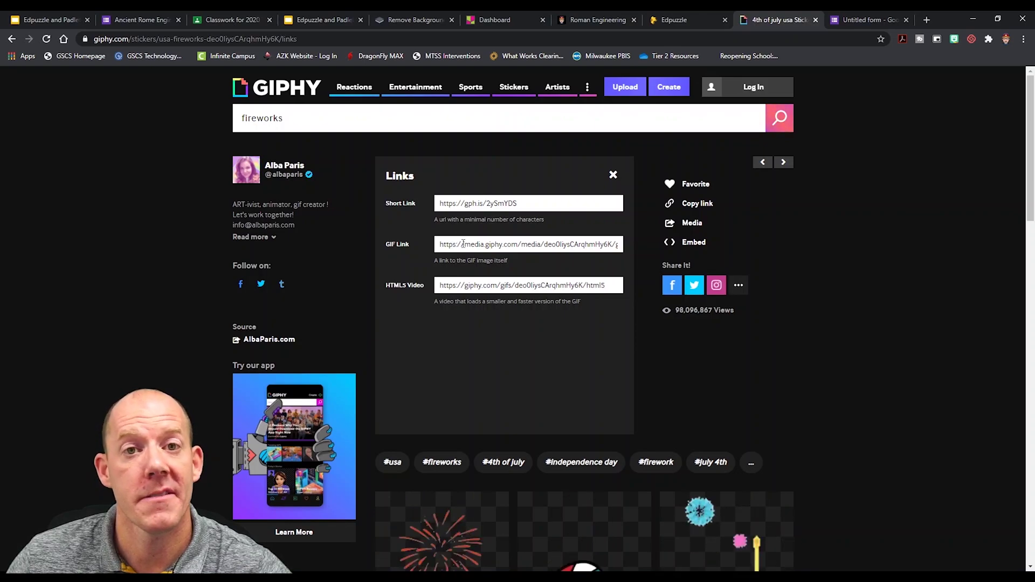
click(462, 243)
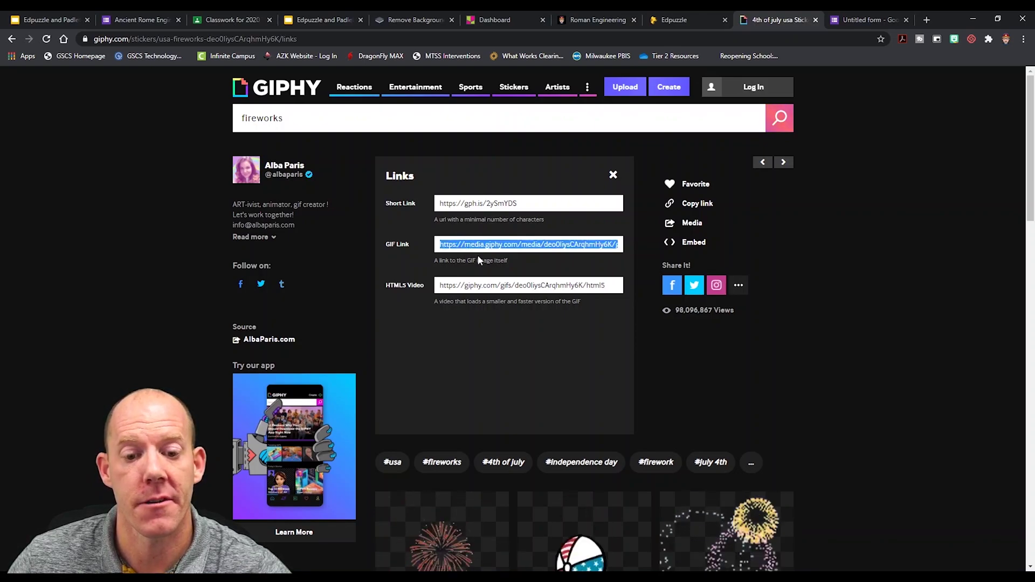
key(ctrl+c)
click(334, 21)
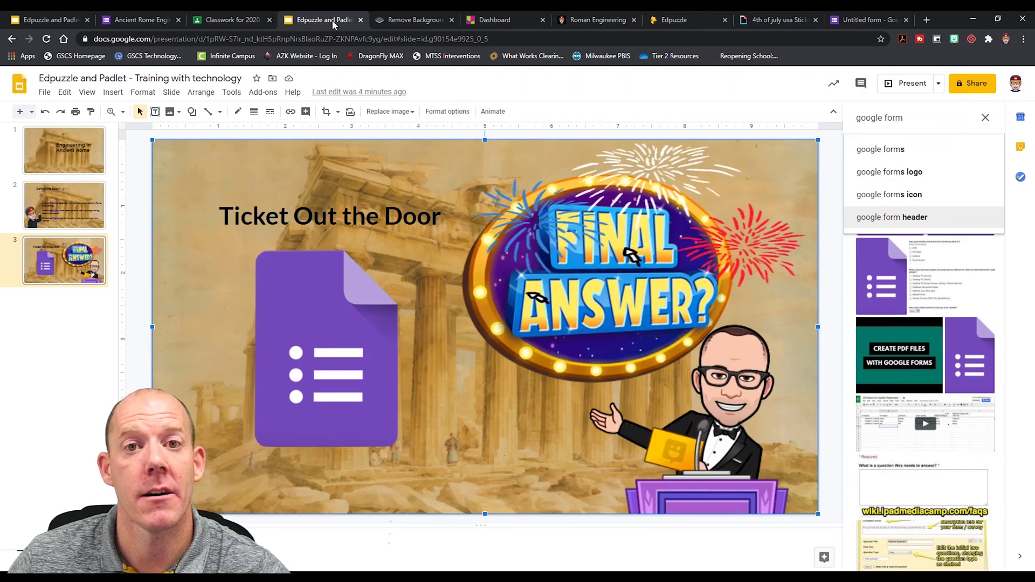
Step: Paste the fireworks GIF link into Insert image by URL, then close the preview and dialog
click(113, 92)
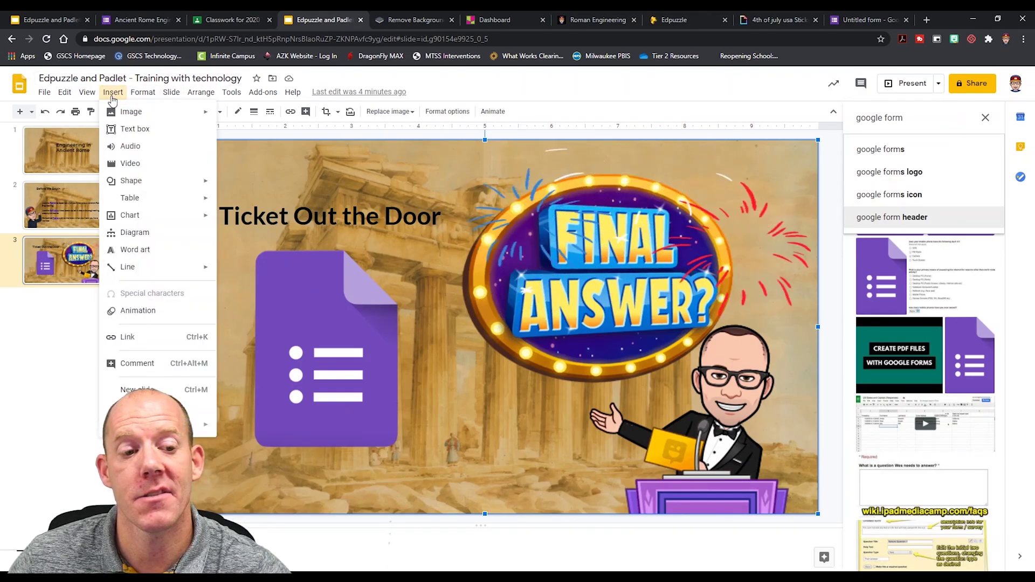
mouse_move(127, 115)
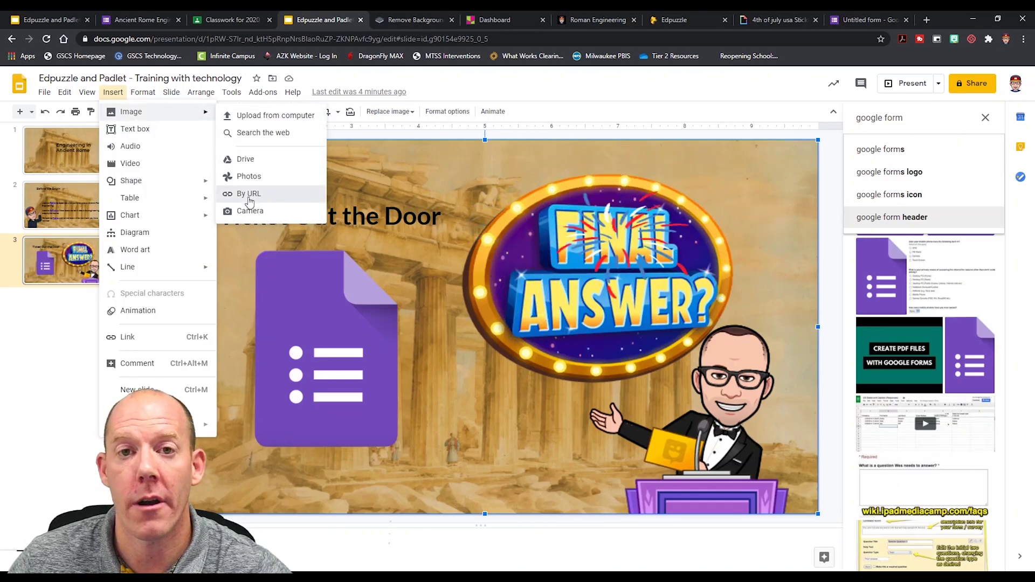
click(246, 194)
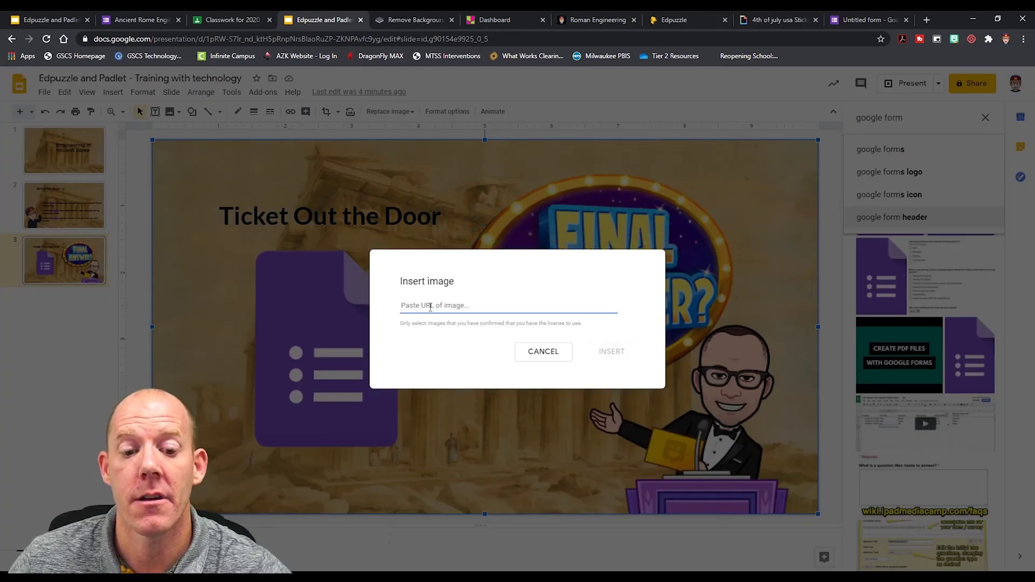
key(ctrl+v)
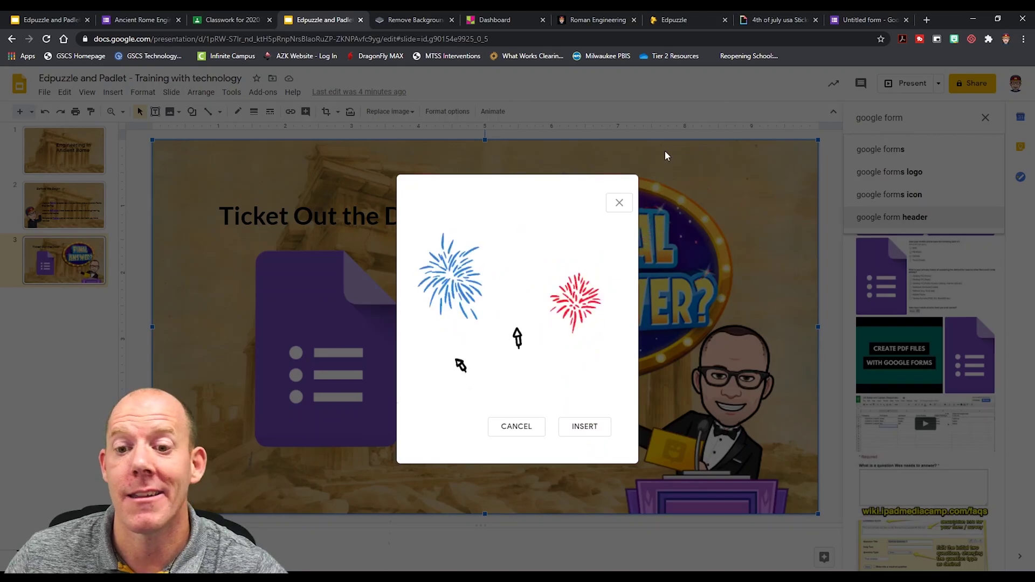
click(620, 206)
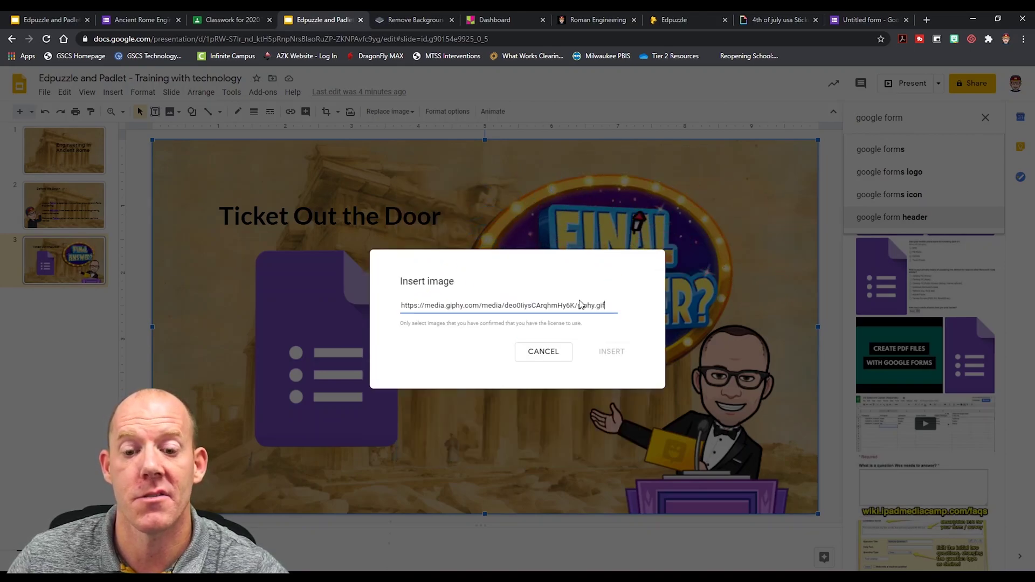
key(Escape)
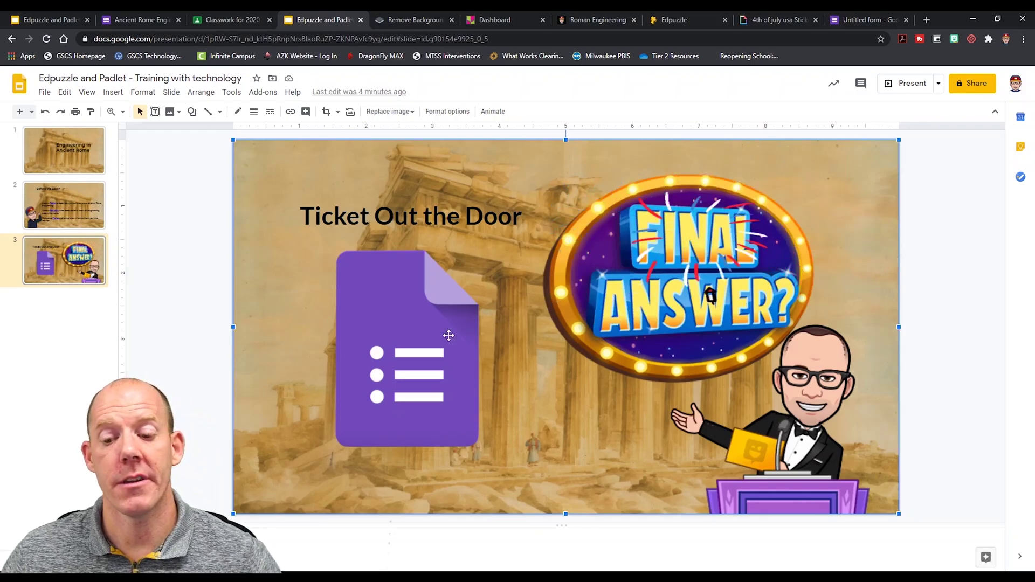
Step: Go to slide 2, Before We Begin, with its Padlet and EdPuzzle links
click(64, 205)
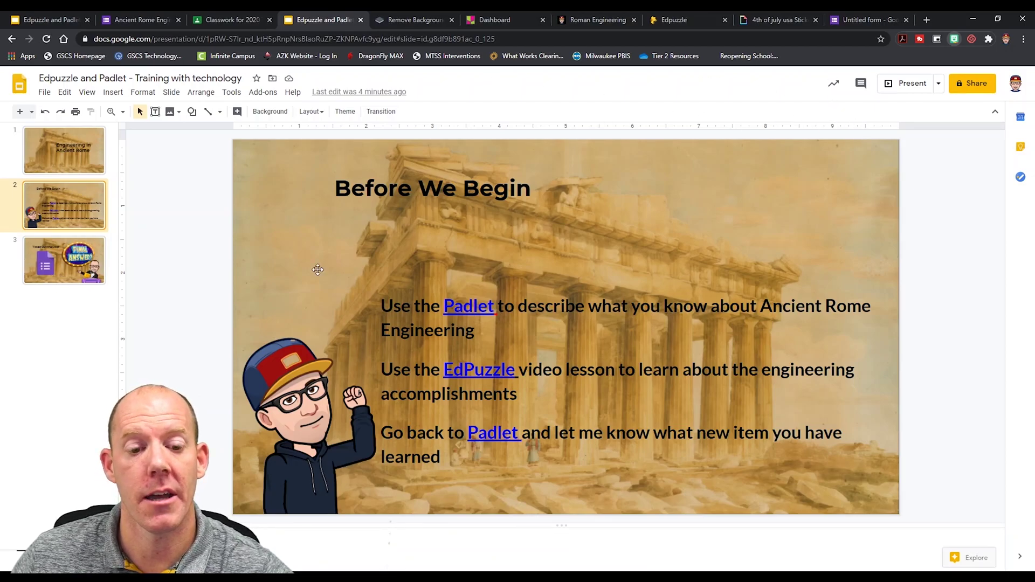
click(419, 17)
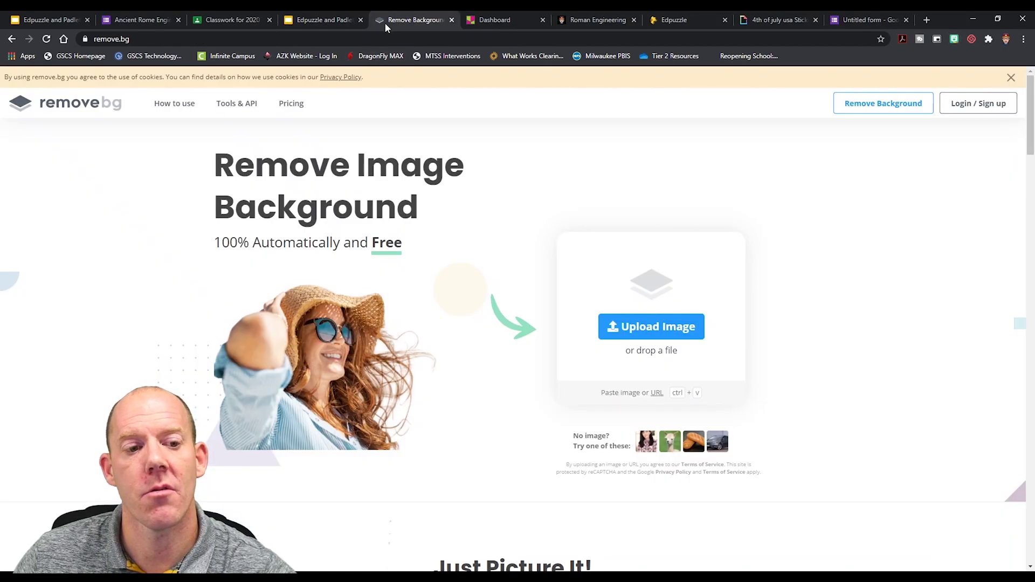